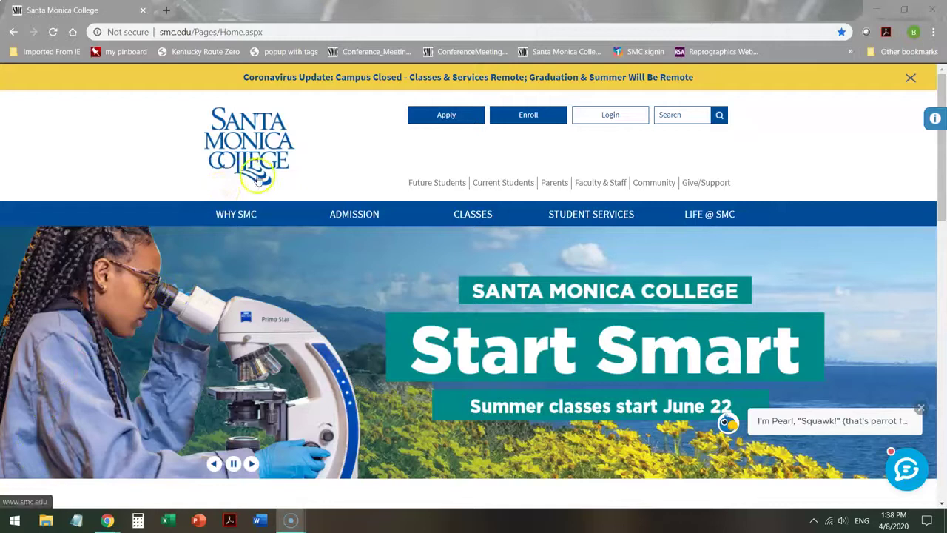
Open the Library page from the Student Services links and go to its Databases page.
mouse_move(556, 218)
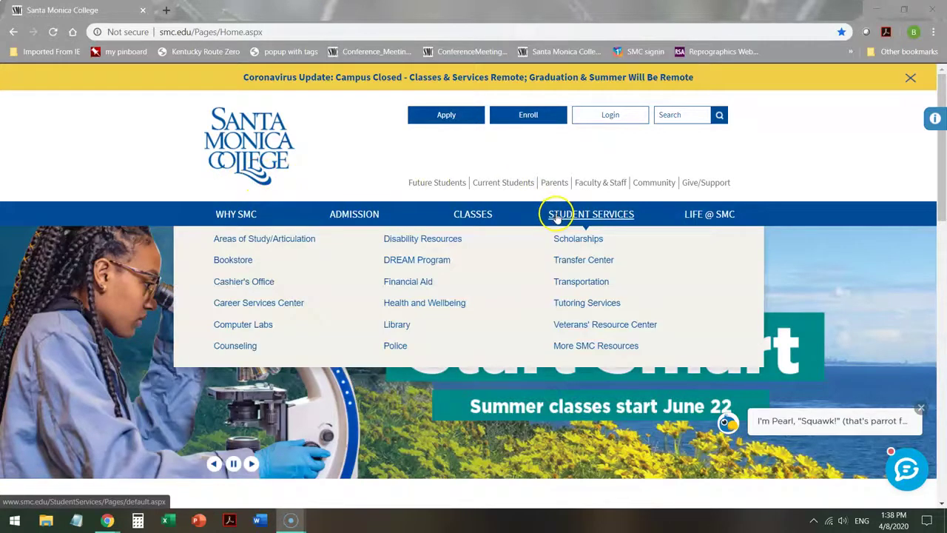
click(400, 325)
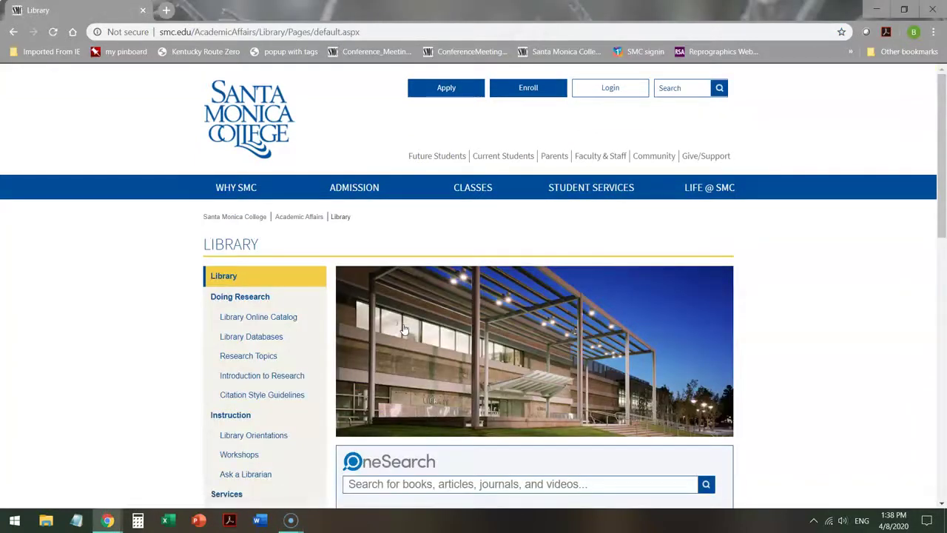
scroll(175, 313, down, 4)
scroll(170, 307, up, 1)
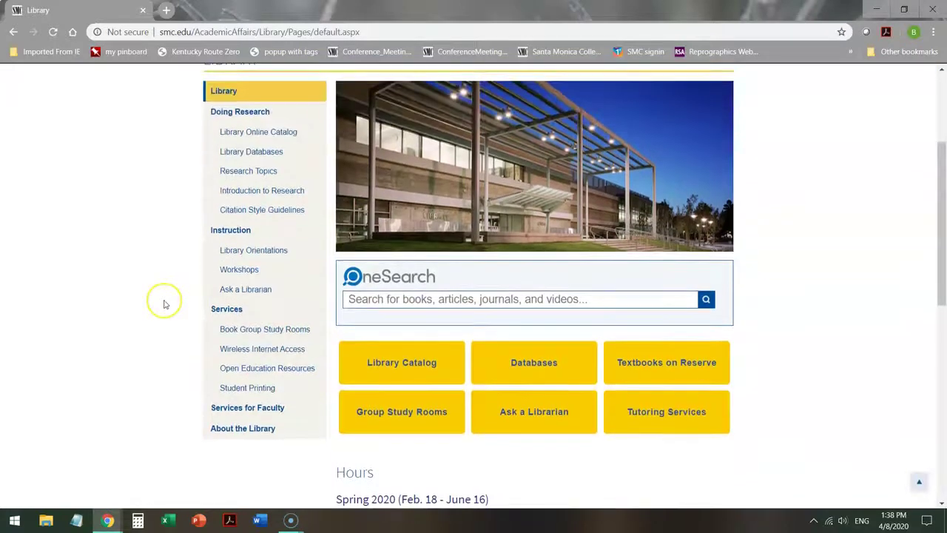
scroll(165, 304, up, 1)
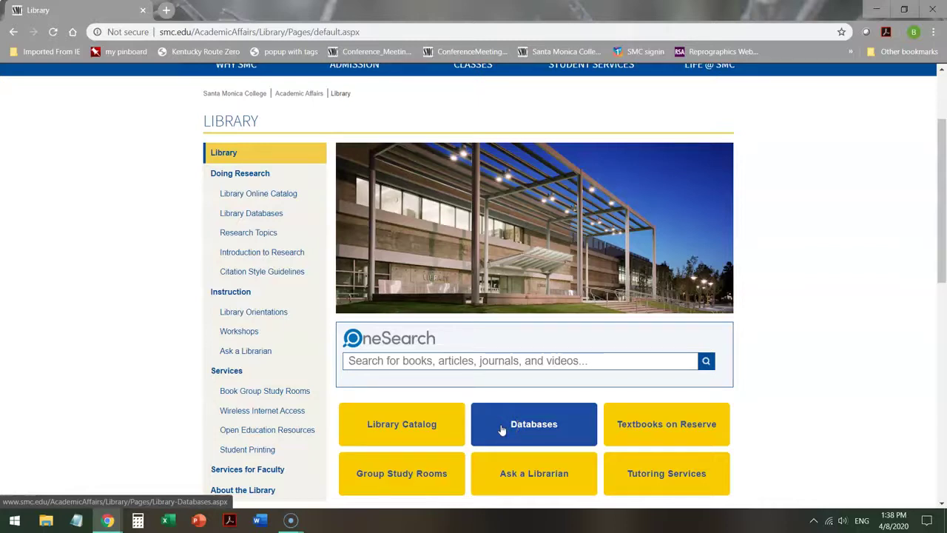
scroll(499, 428, down, 1)
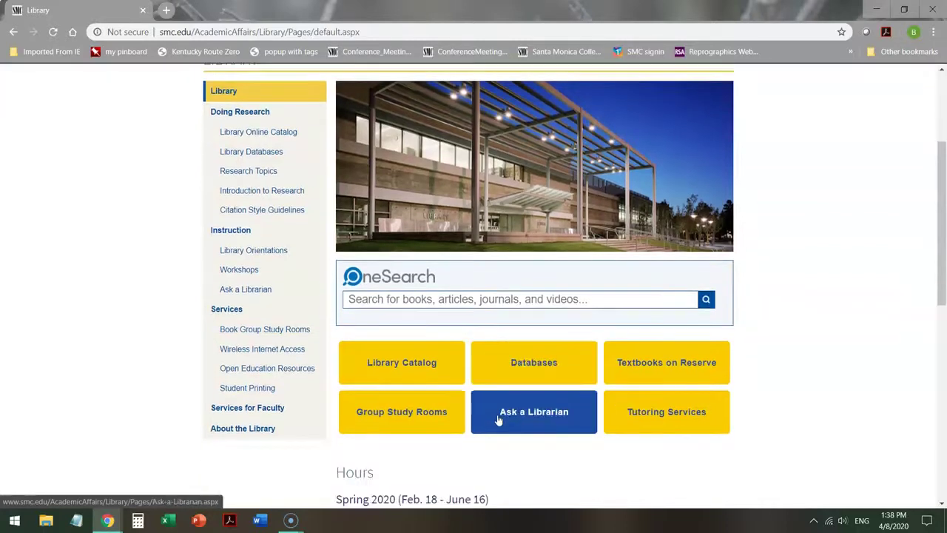
click(505, 418)
click(546, 372)
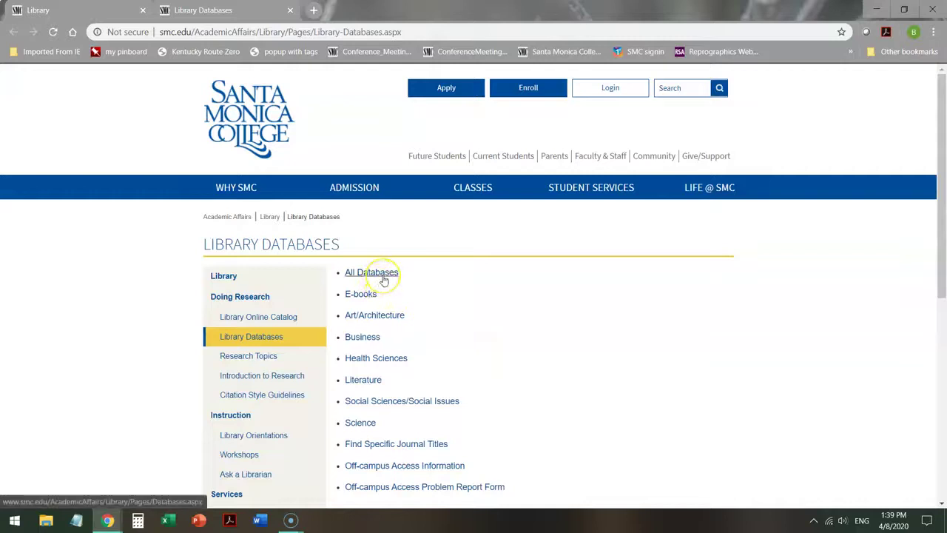
Open the Literature category in the list of library databases.
click(370, 297)
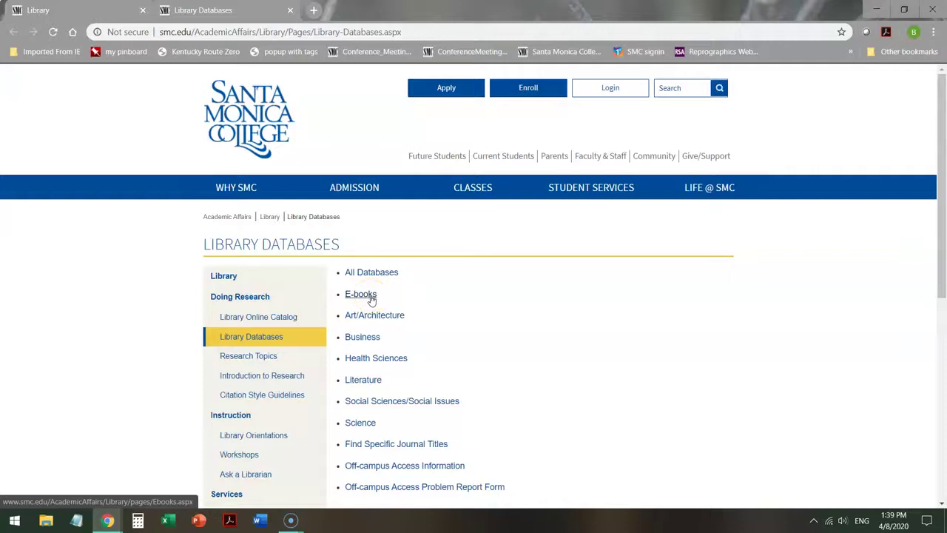
scroll(414, 289, down, 2)
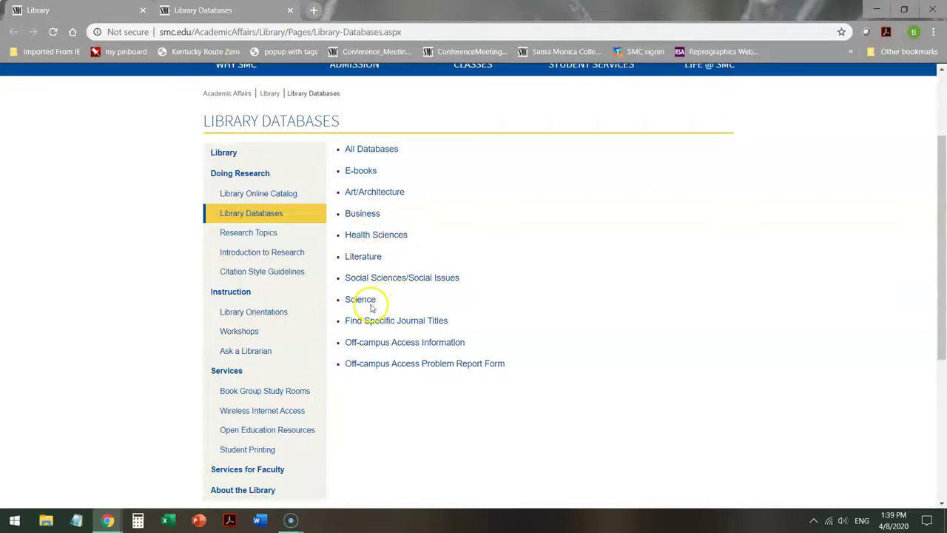
click(363, 256)
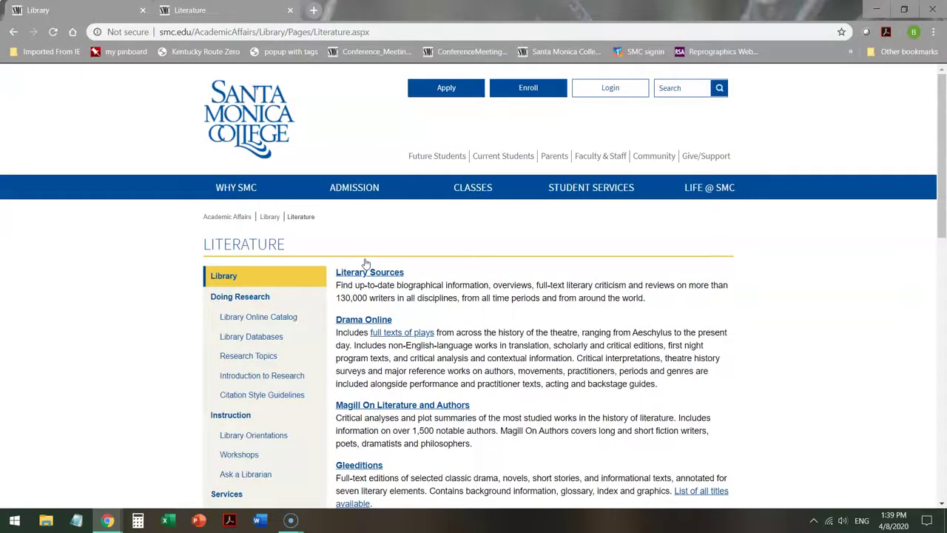
Look through the literature databases and open Literary Sources.
scroll(365, 262, down, 2)
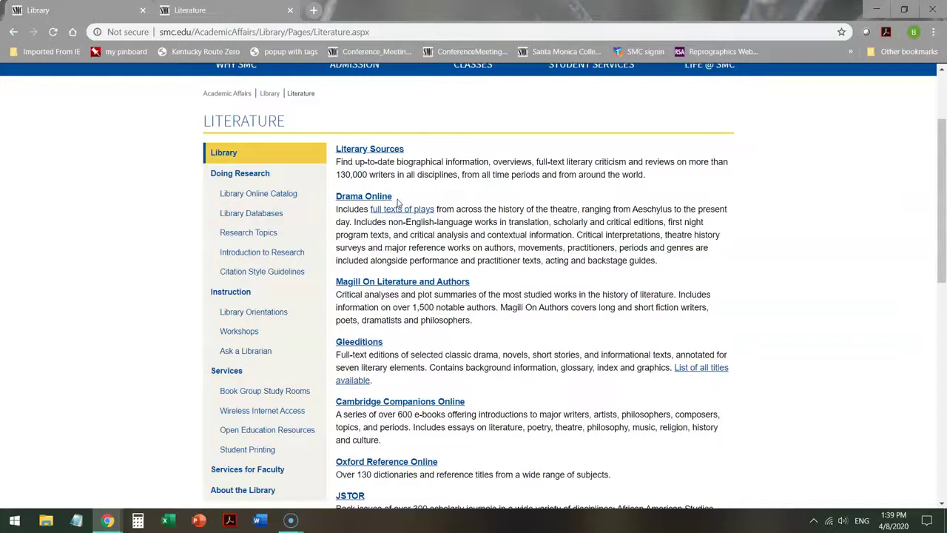
scroll(414, 222, down, 2)
scroll(466, 248, down, 2)
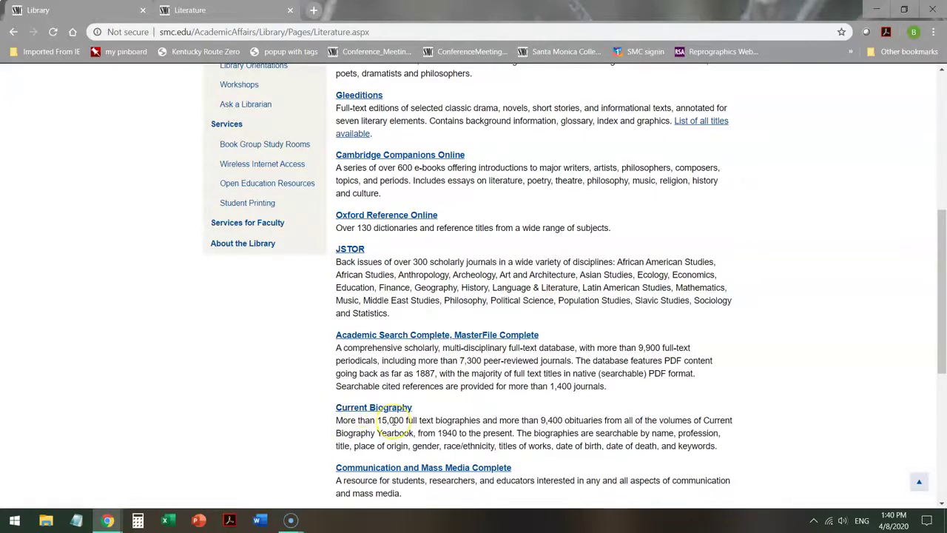
scroll(381, 370, up, 5)
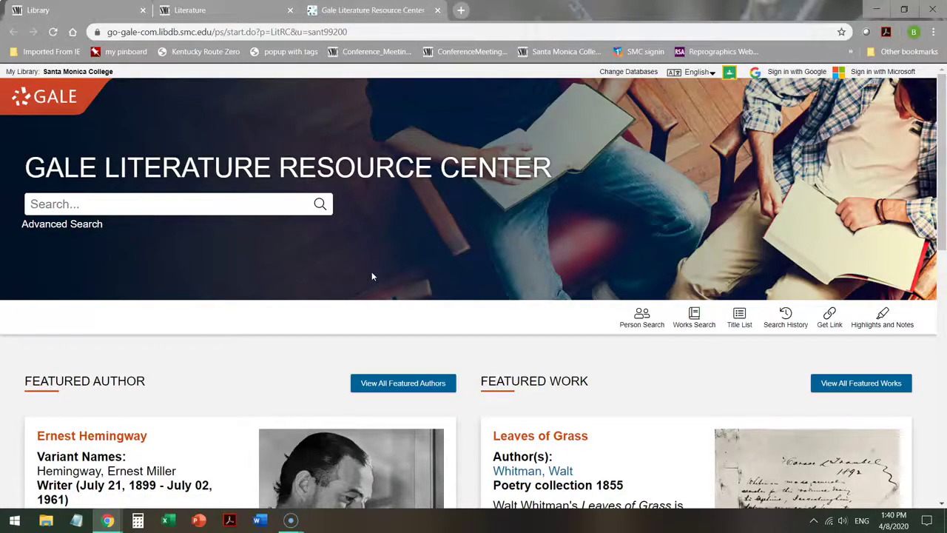
Open the Advanced Search page of Gale Literature Resource Center and look over its search options.
click(167, 209)
click(100, 224)
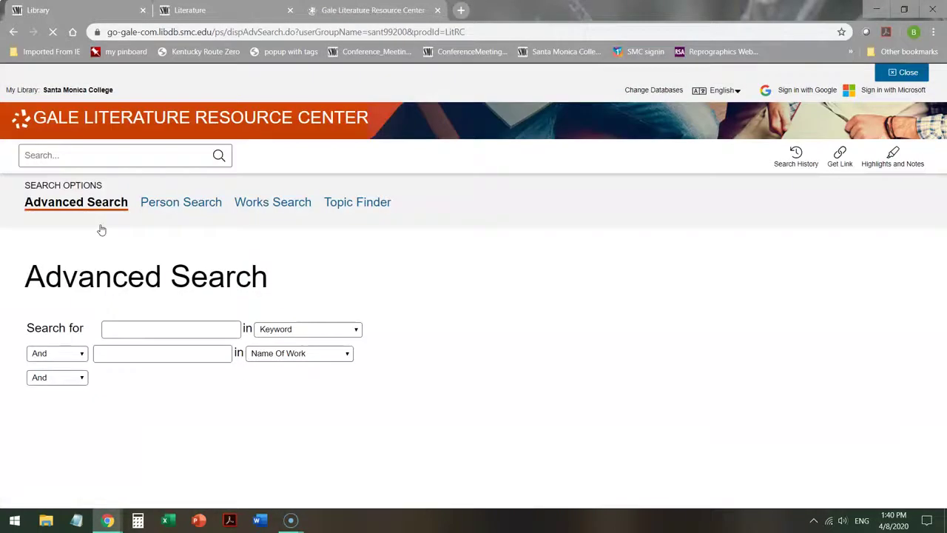
click(185, 316)
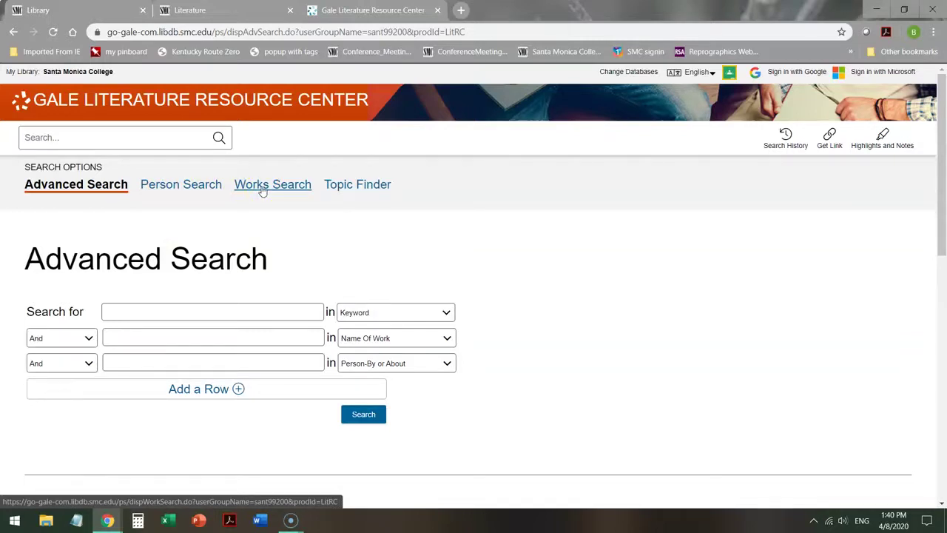
click(196, 187)
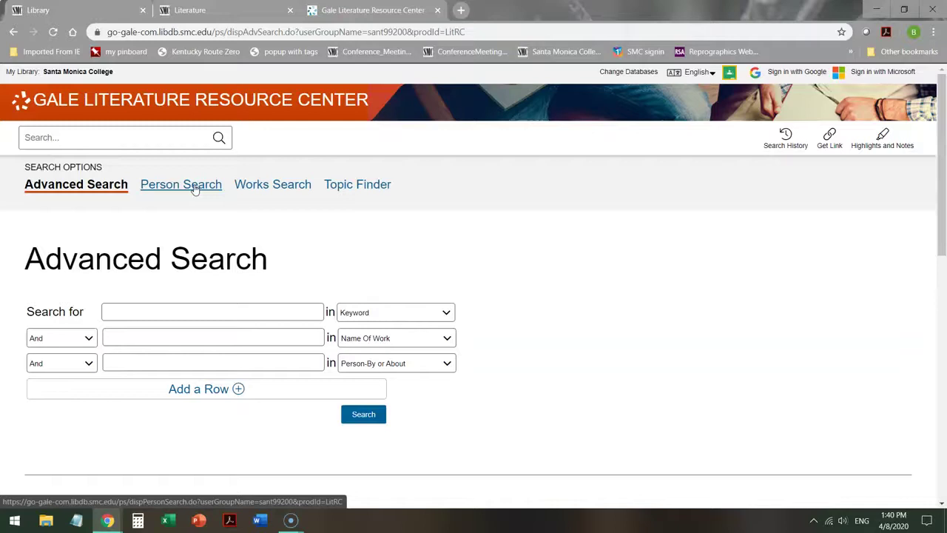
click(138, 139)
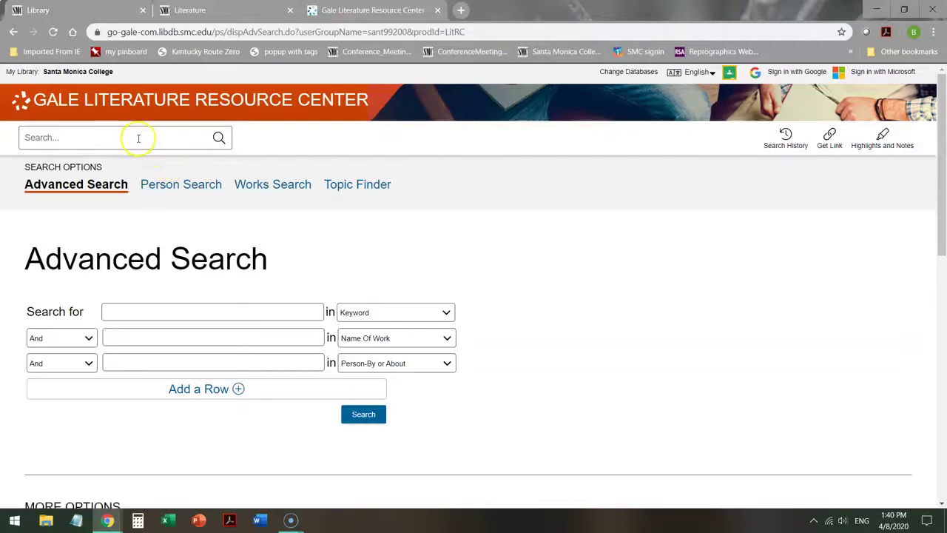
Switch to Person Search and enter "maxine hong kingston" as the person's name.
click(164, 186)
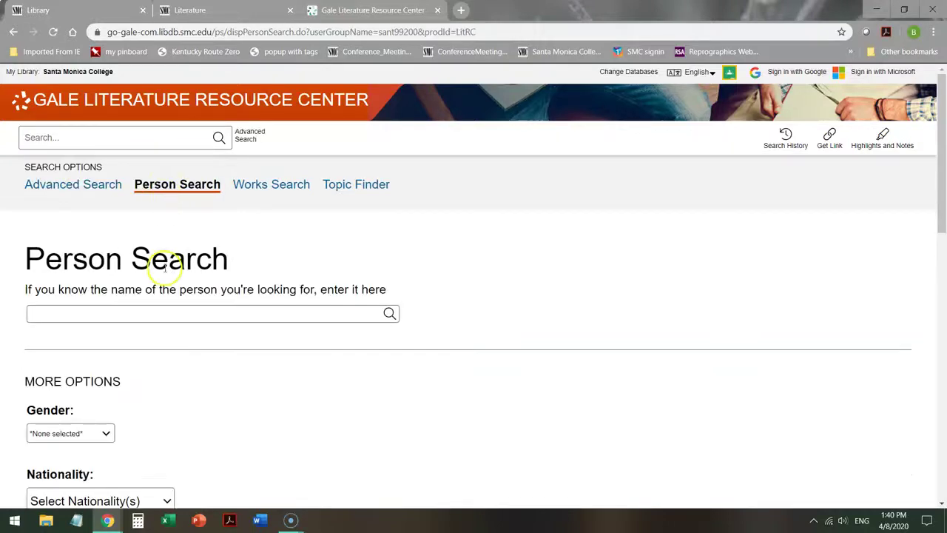
click(153, 317)
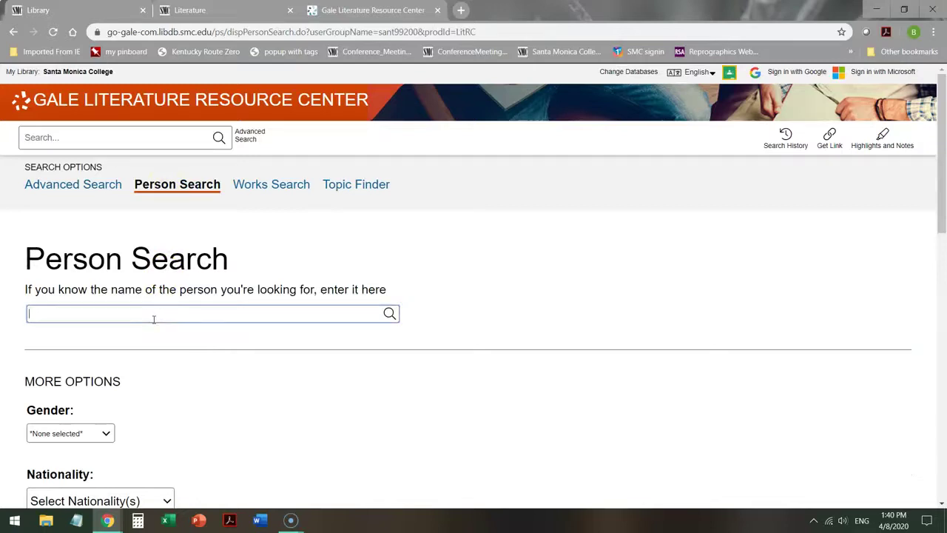
text(maxine hon)
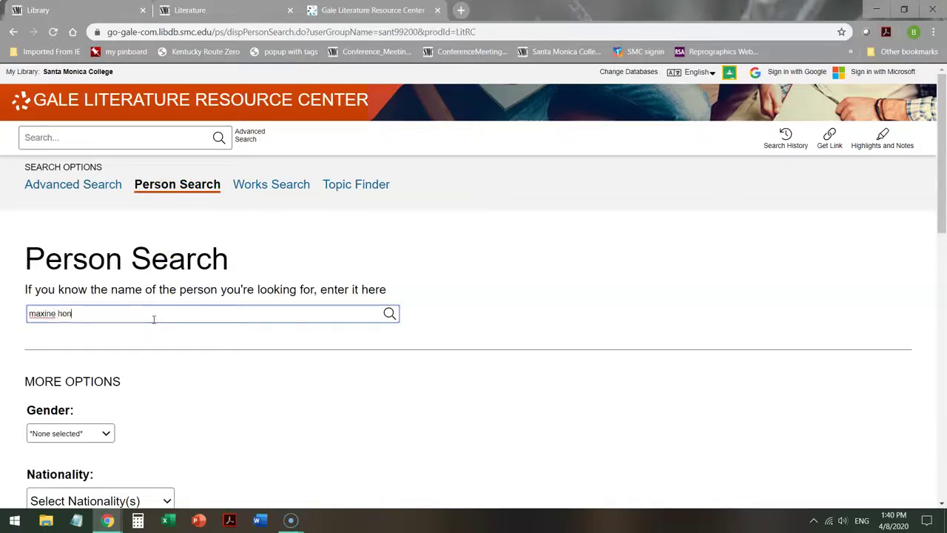
text(g kingston)
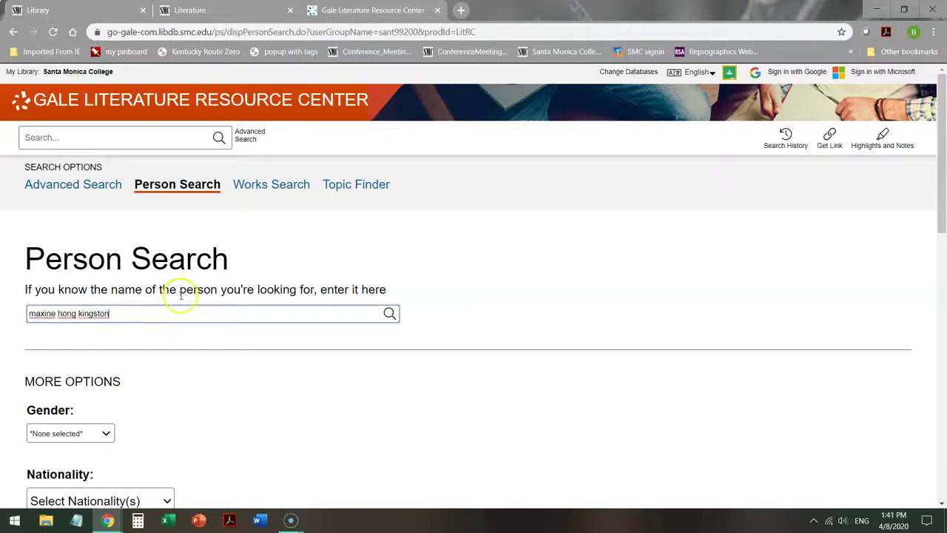
Examine the additional Person Search options, from gender and nationality through literary movement, genre, dates and century.
scroll(182, 294, down, 2)
scroll(122, 269, down, 4)
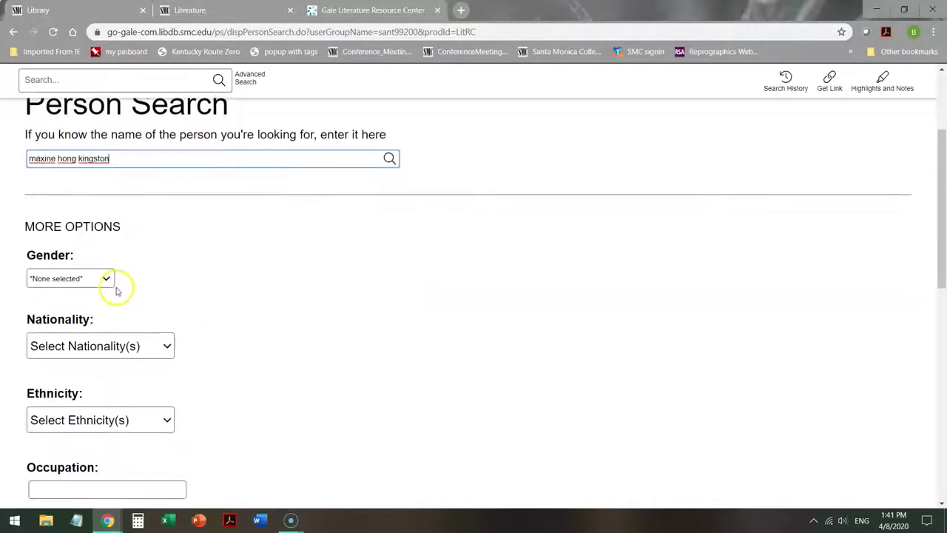
scroll(134, 377, down, 3)
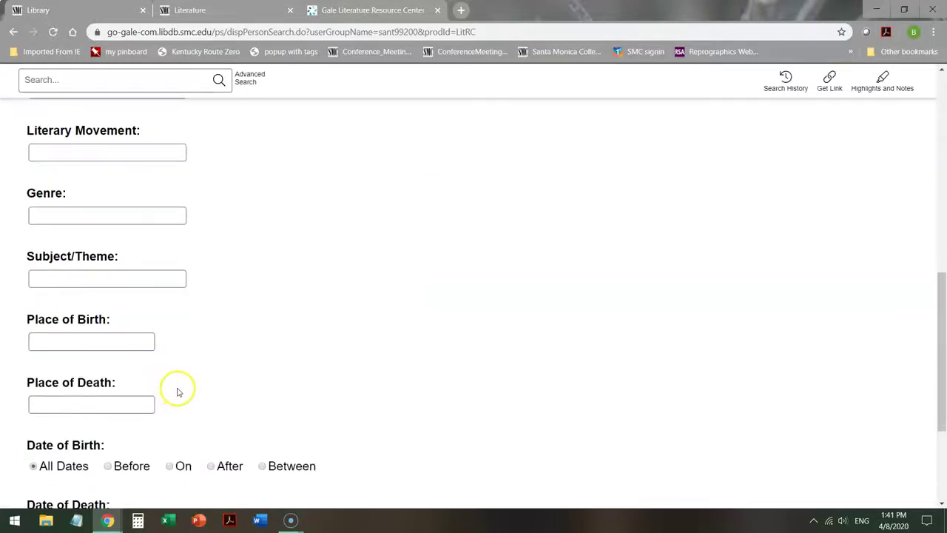
scroll(187, 372, up, 1)
scroll(189, 372, up, 4)
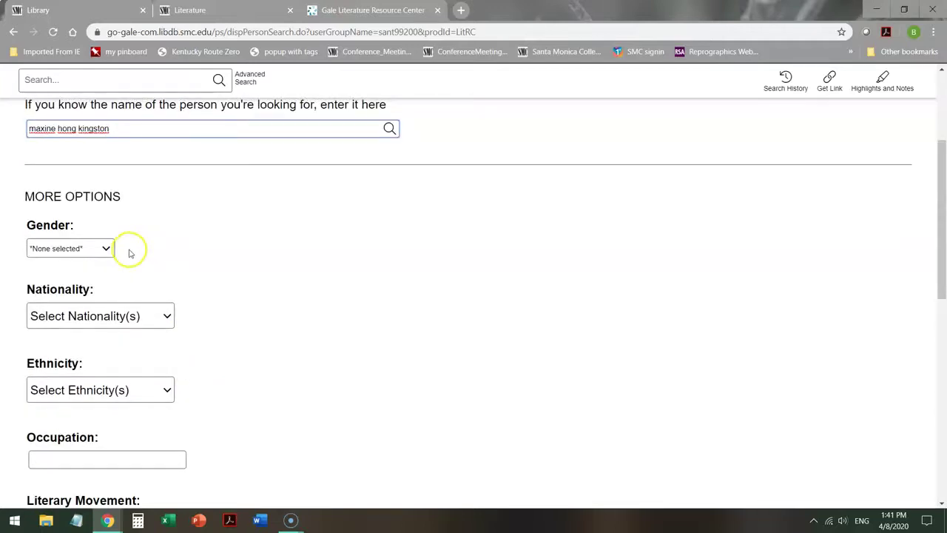
scroll(220, 313, down, 2)
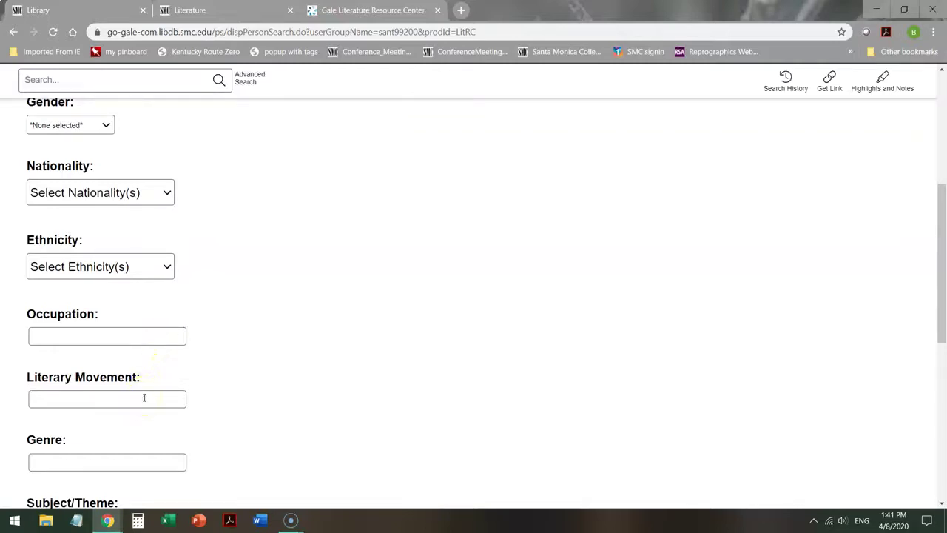
scroll(167, 388, down, 3)
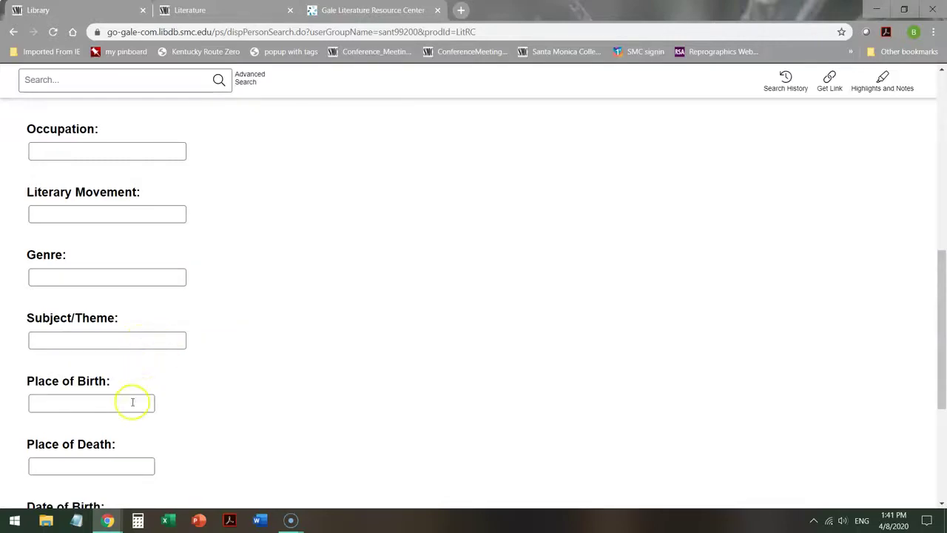
scroll(133, 398, down, 1)
scroll(136, 395, down, 1)
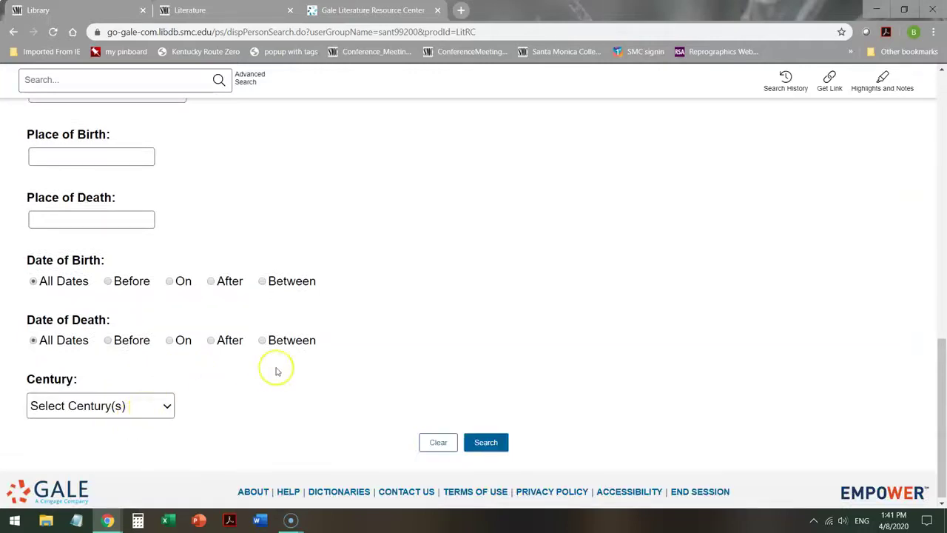
scroll(331, 311, up, 10)
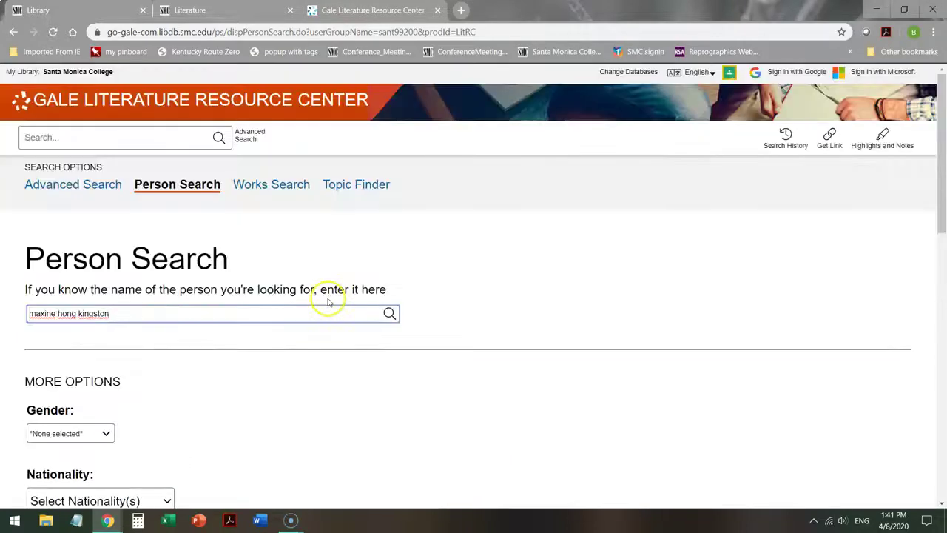
Run the person search and open the Literature Criticism results for "Kingston, Maxine Hong".
click(390, 316)
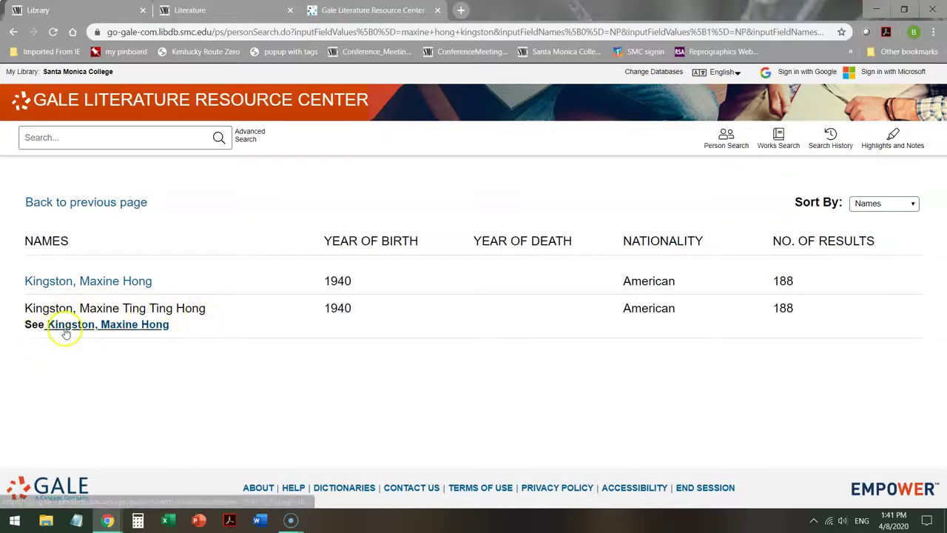
click(66, 288)
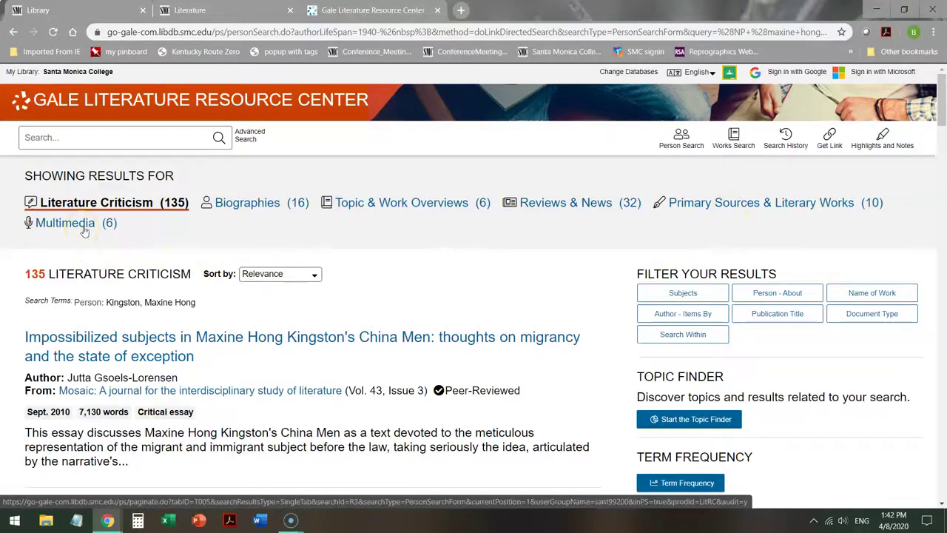
click(176, 204)
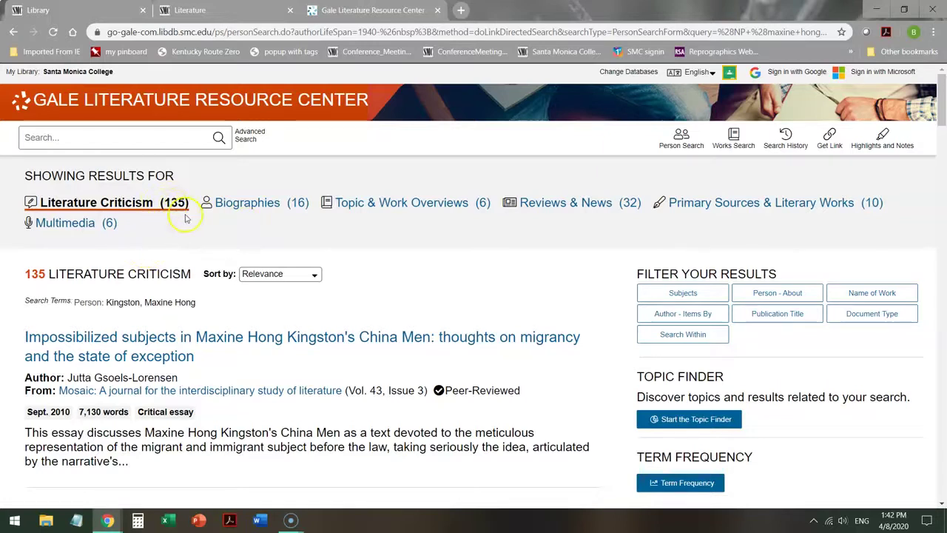
Look through the Literature Criticism articles and switch the results to Biographies.
click(286, 231)
scroll(343, 262, down, 6)
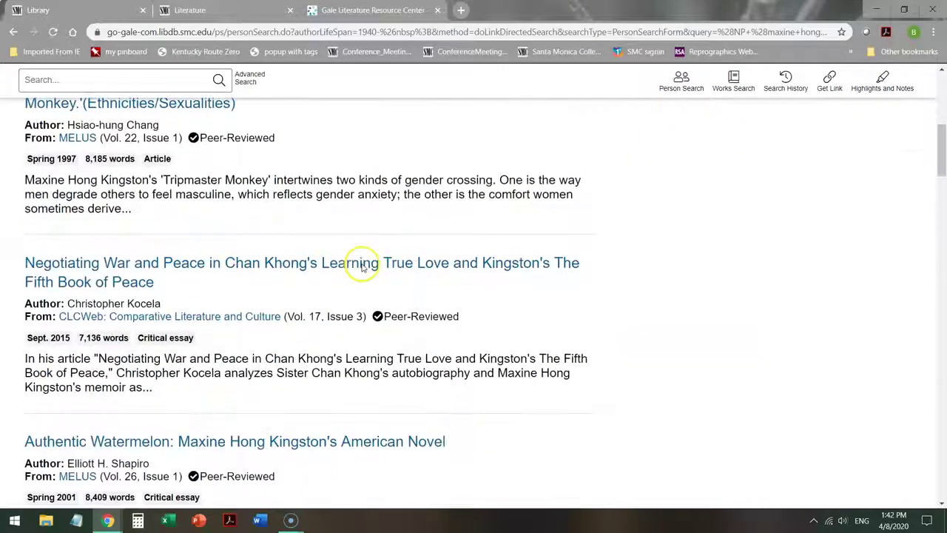
scroll(362, 268, down, 5)
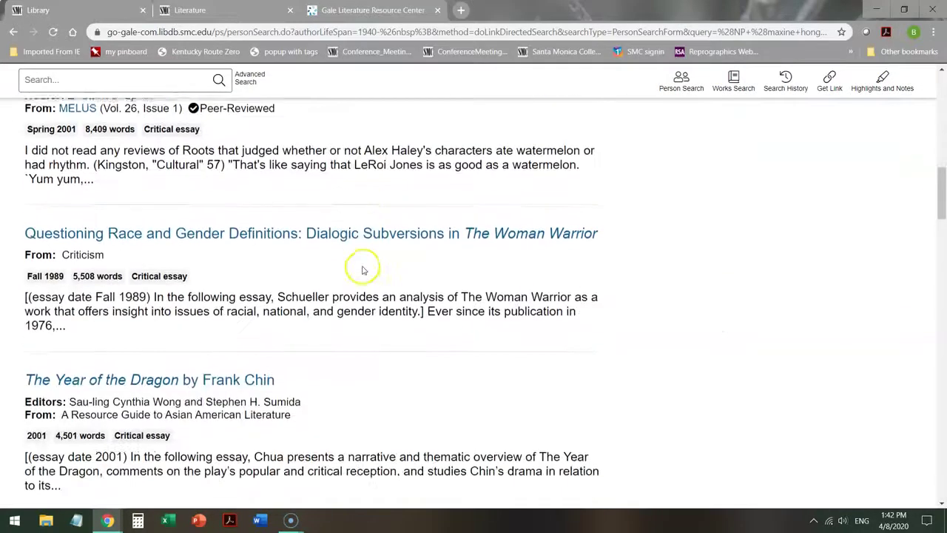
scroll(363, 269, down, 3)
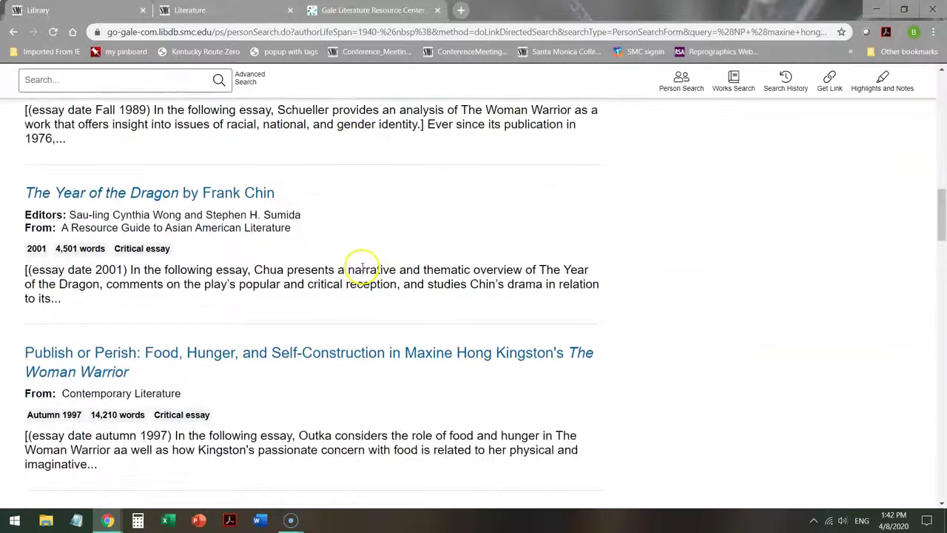
scroll(362, 269, down, 2)
scroll(362, 269, up, 15)
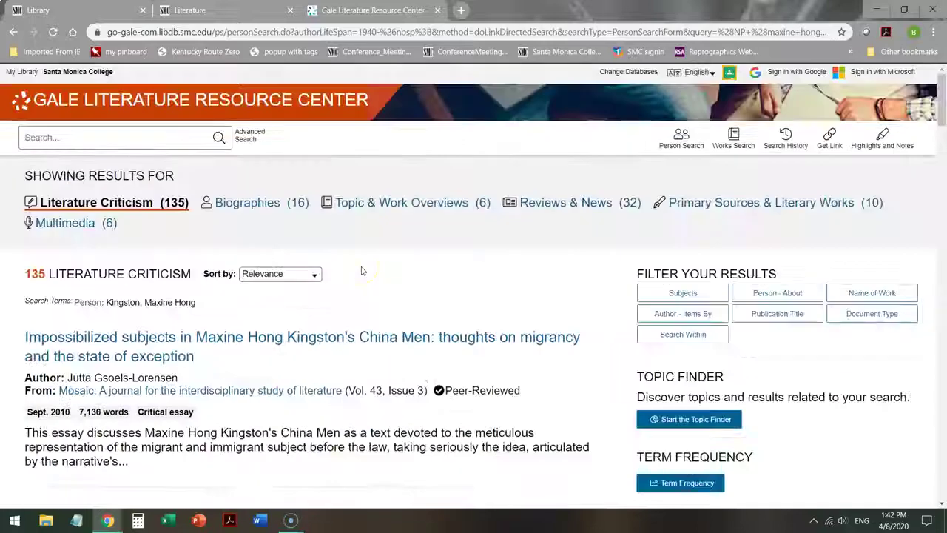
click(259, 205)
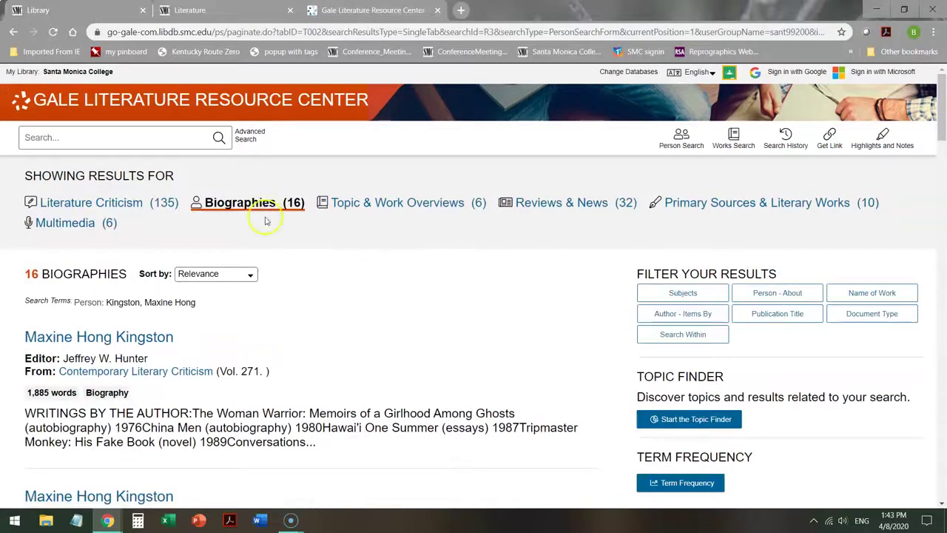
Look through the Biographies results for Maxine Hong Kingston, checking each entry's source publication and document type.
scroll(302, 284, down, 2)
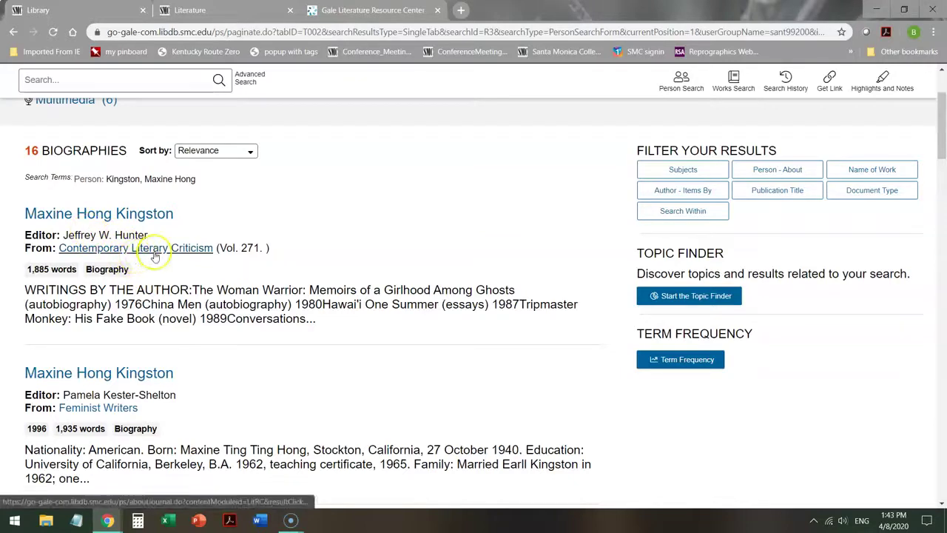
scroll(156, 255, down, 2)
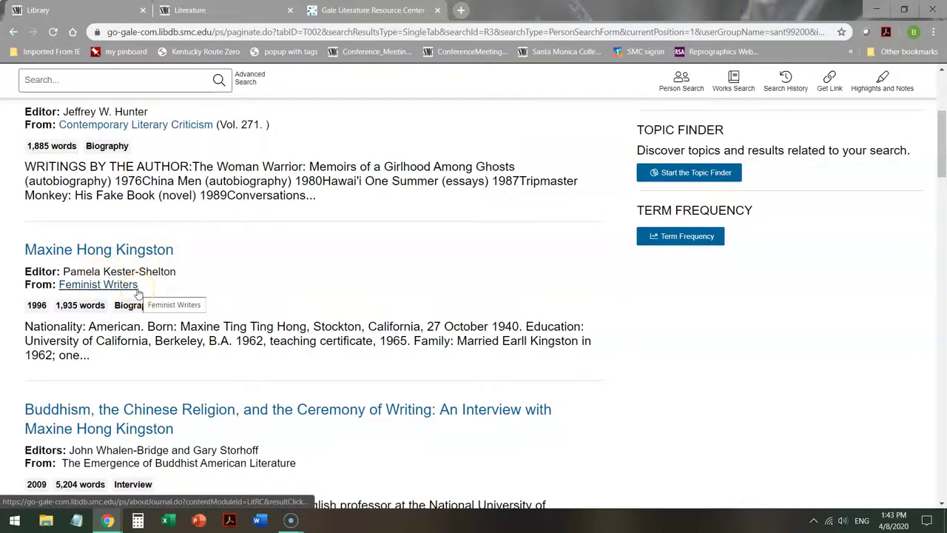
scroll(199, 274, down, 3)
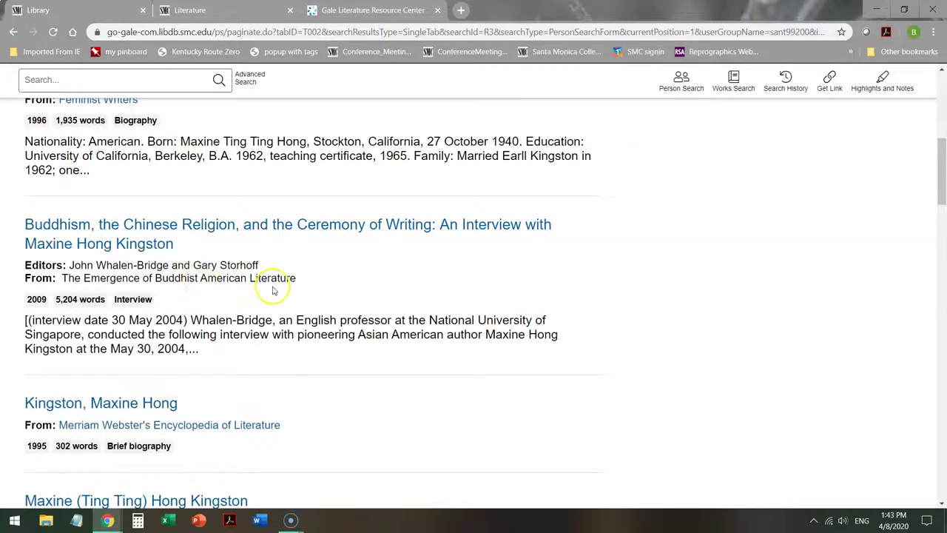
scroll(273, 290, down, 3)
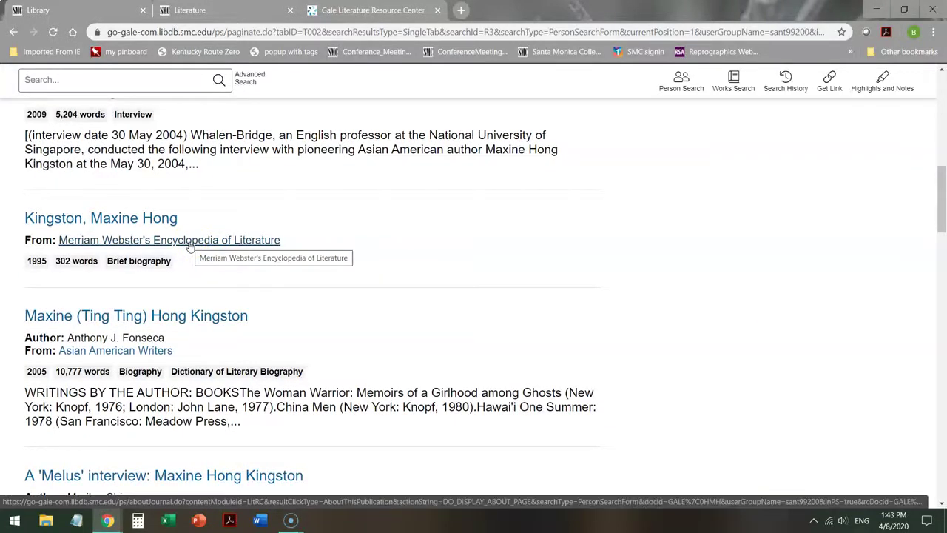
scroll(189, 247, down, 2)
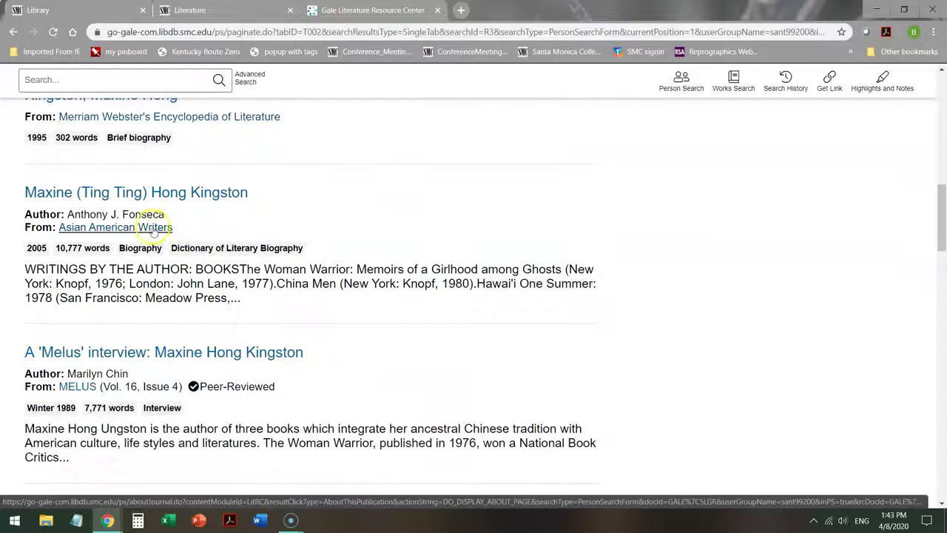
scroll(148, 232, down, 5)
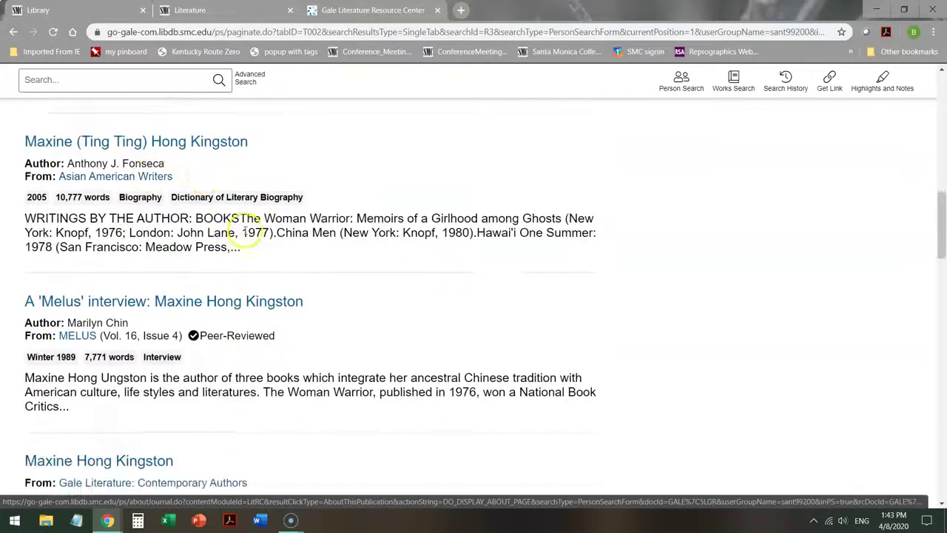
scroll(231, 239, down, 1)
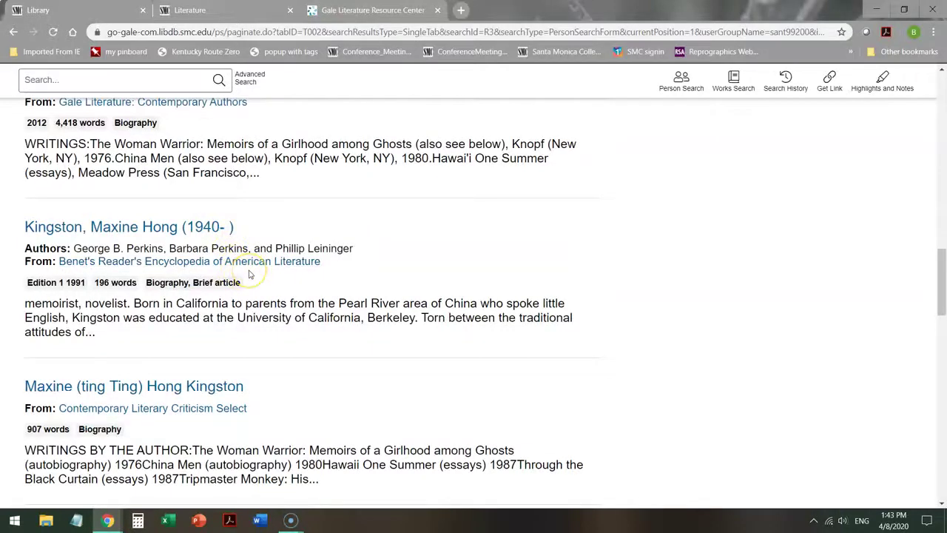
scroll(252, 271, down, 3)
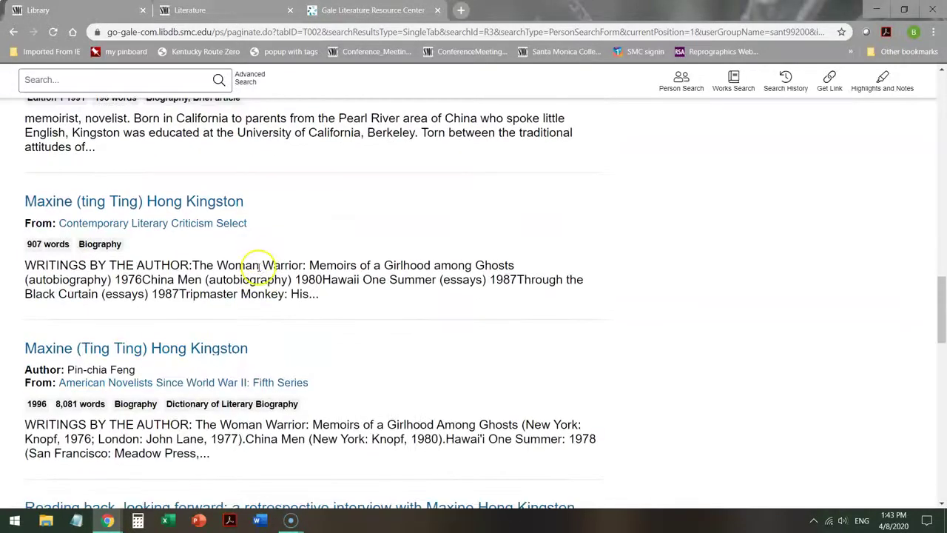
scroll(266, 267, down, 2)
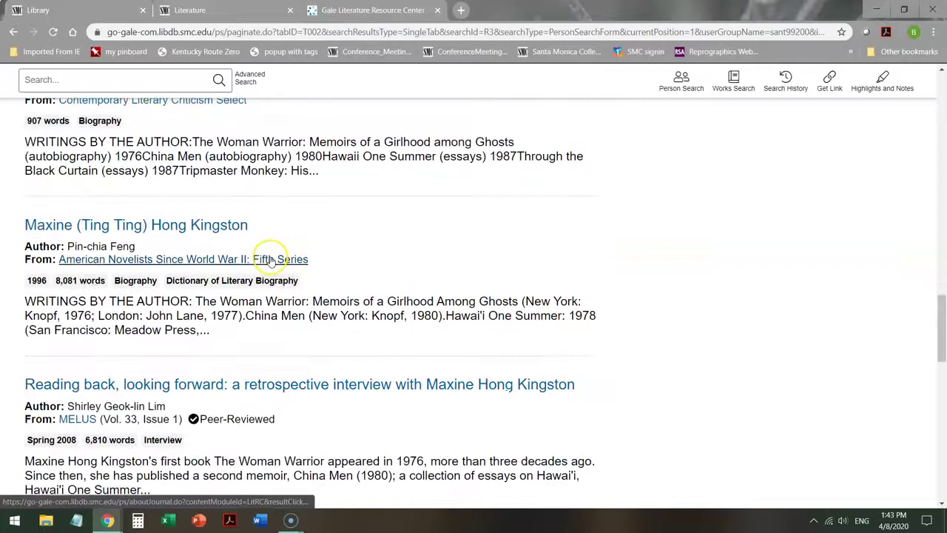
scroll(270, 262, down, 2)
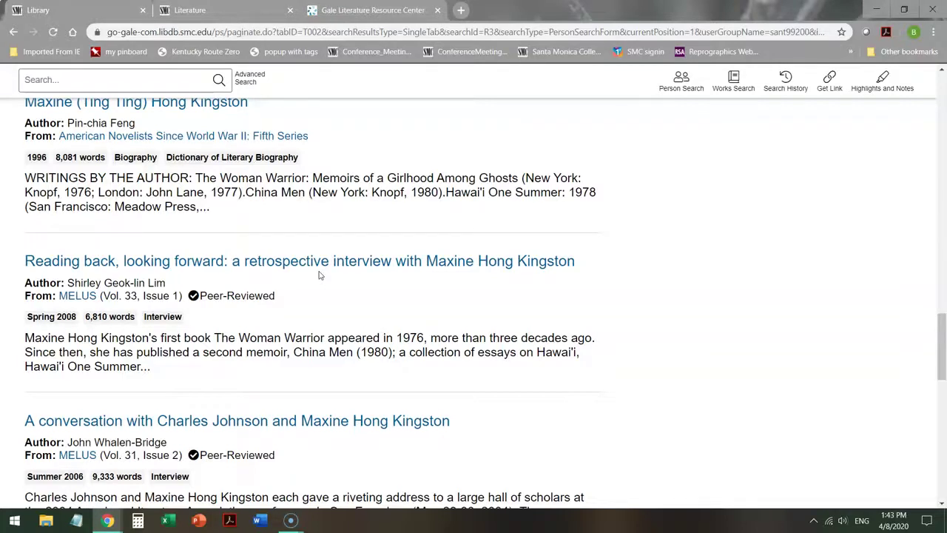
Open the "Maxine (Ting Ting) Hong Kingston" biography from "Twentieth-Century American Western Writers: Second Series".
click(305, 260)
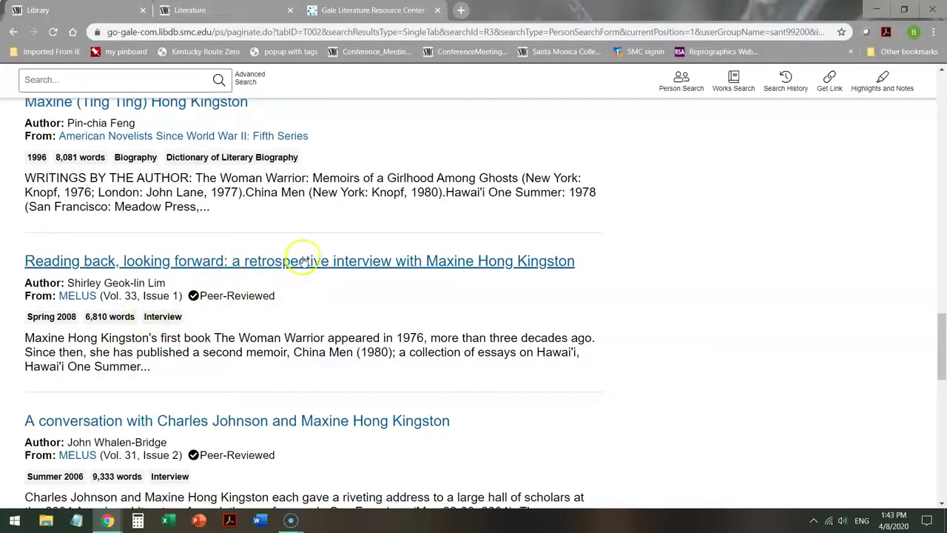
scroll(314, 259, down, 3)
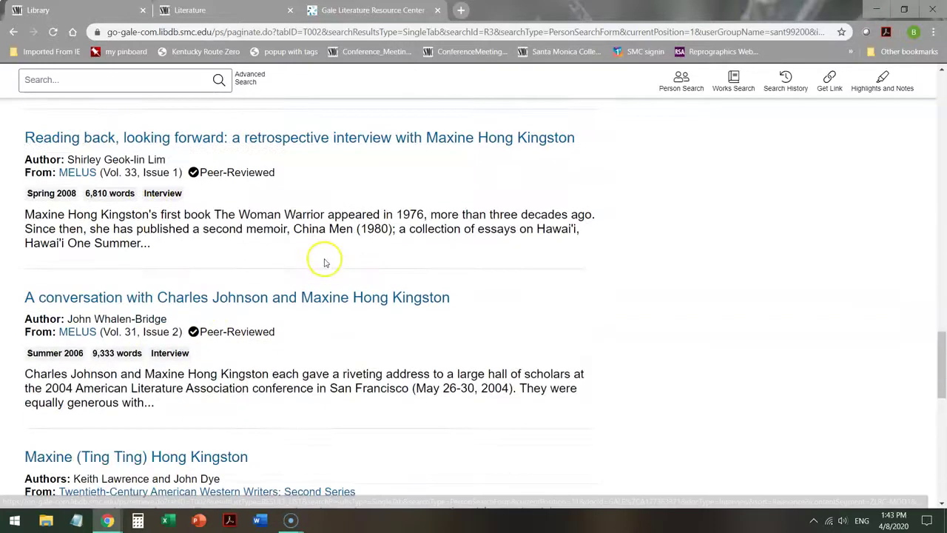
scroll(335, 255, down, 1)
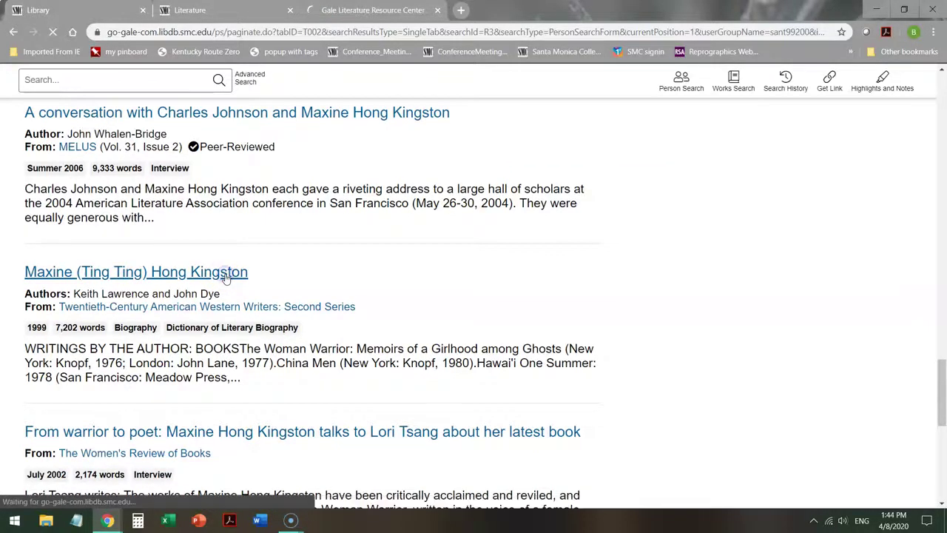
click(226, 272)
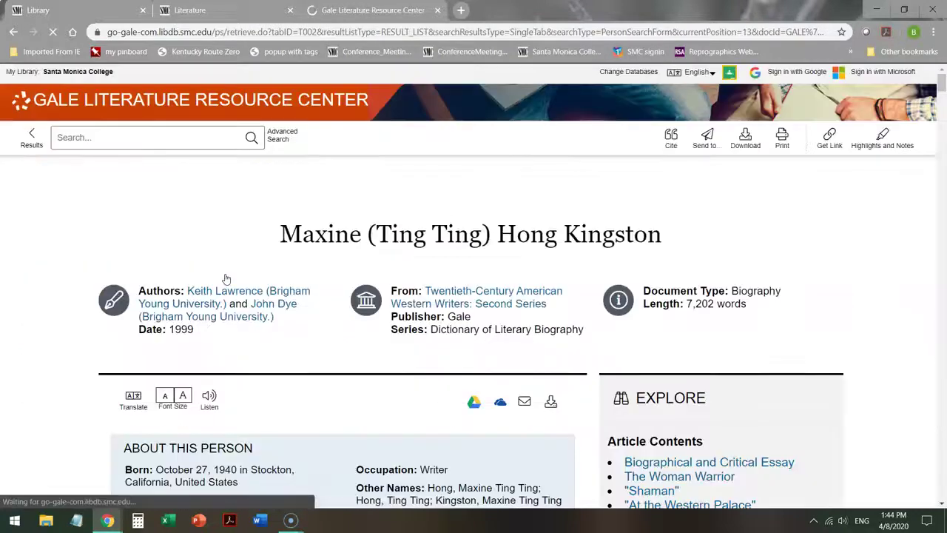
Read through the biography's publication details, personal facts, list of works and biographical essay.
scroll(215, 255, down, 1)
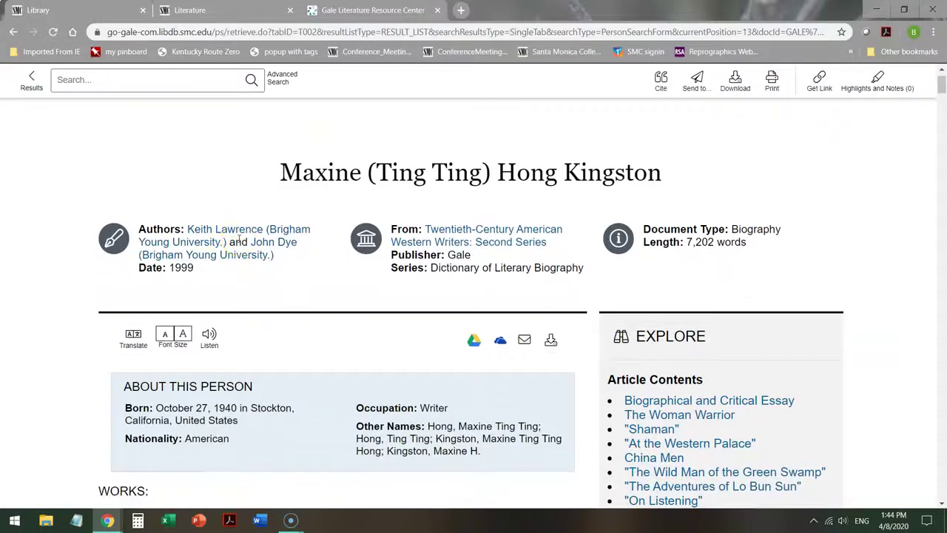
click(189, 231)
scroll(755, 253, down, 3)
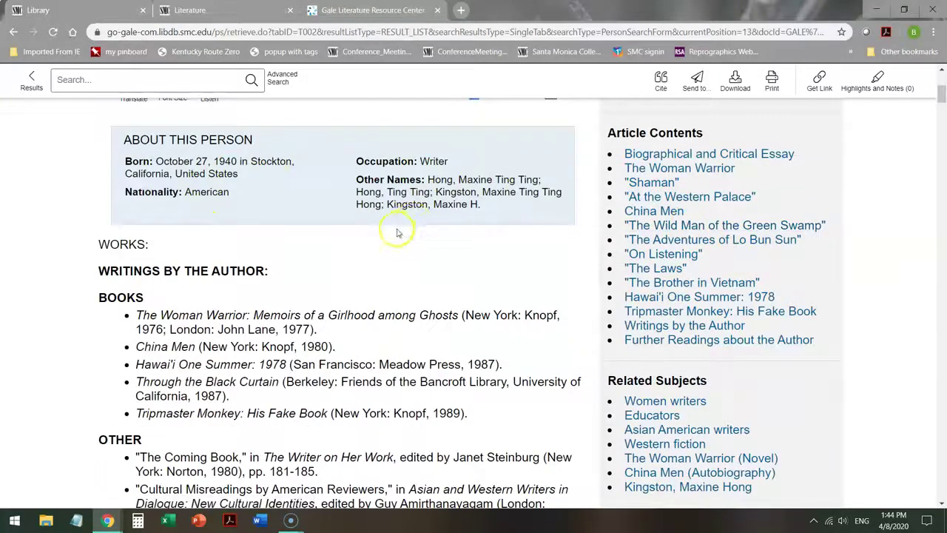
scroll(393, 235, down, 5)
scroll(351, 236, down, 5)
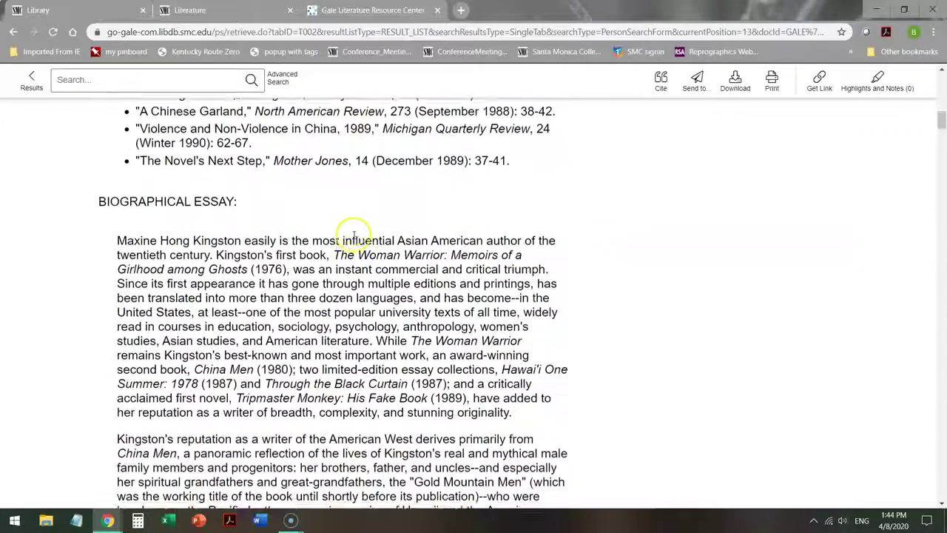
scroll(355, 234, down, 5)
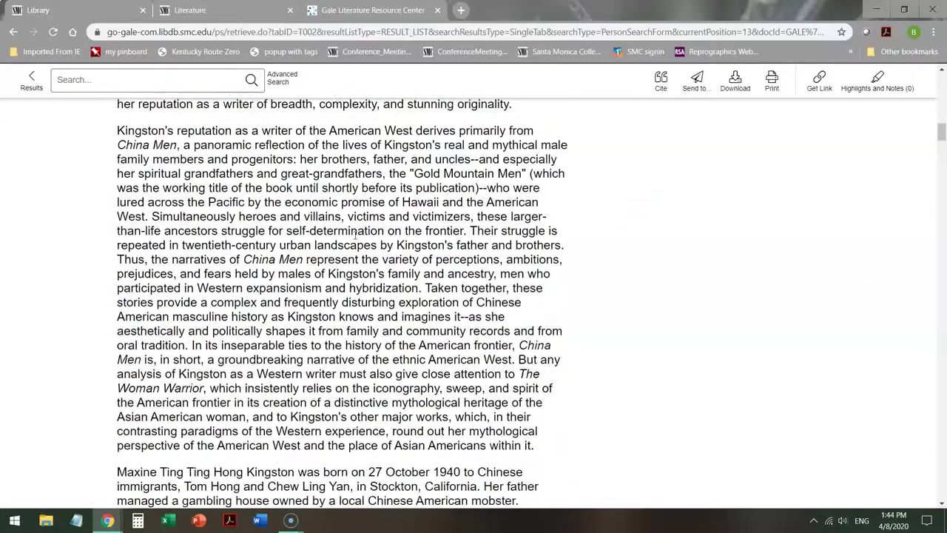
scroll(355, 236, down, 10)
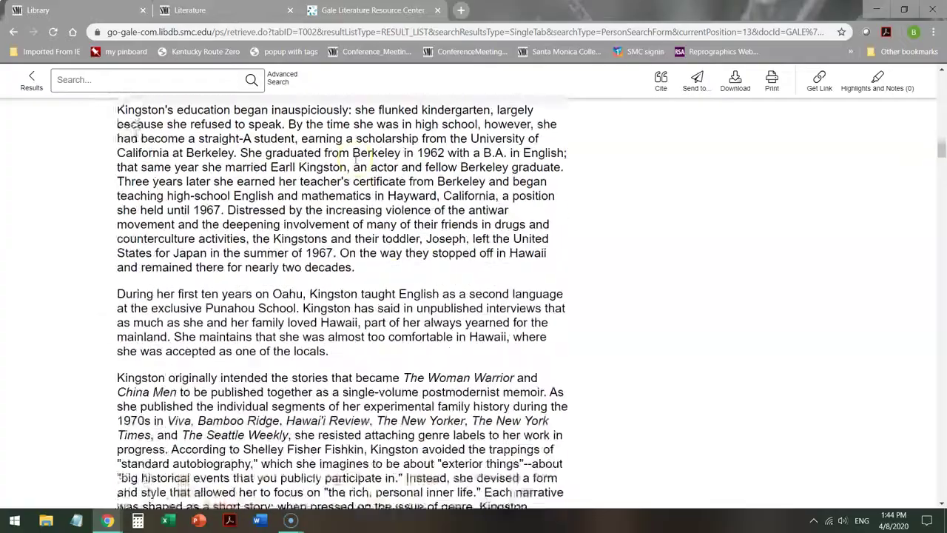
scroll(355, 250, down, 7)
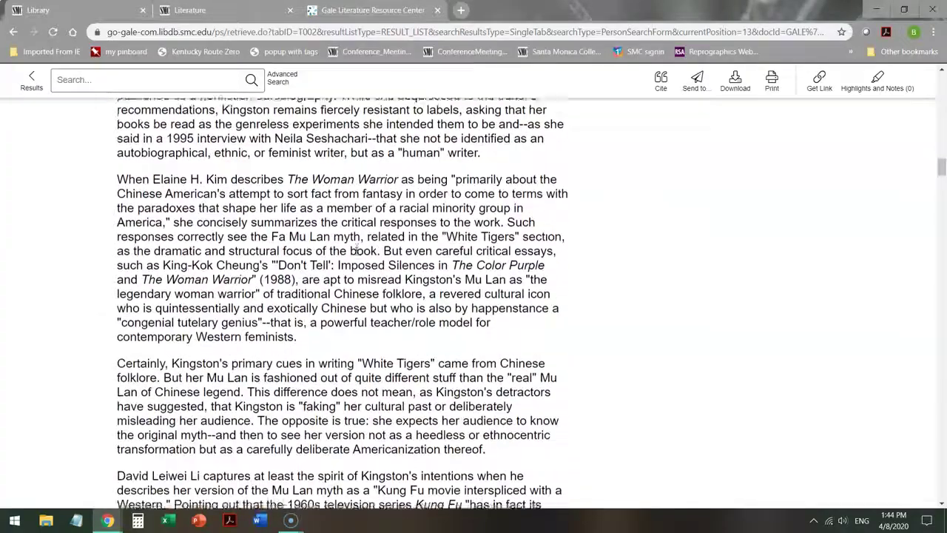
scroll(364, 258, down, 10)
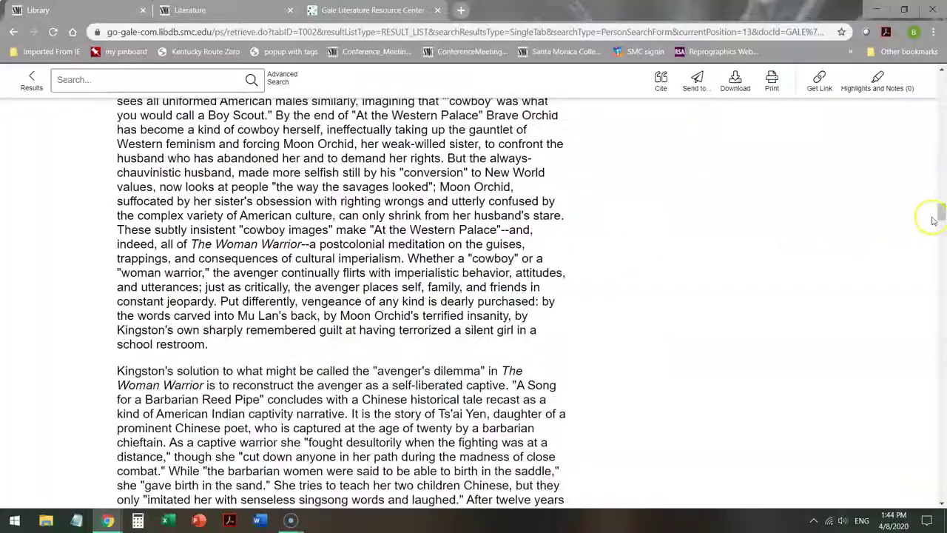
Examine the further readings, references and MLA 8th Edition source citation at the end of the biography.
drag(941, 212, 942, 452)
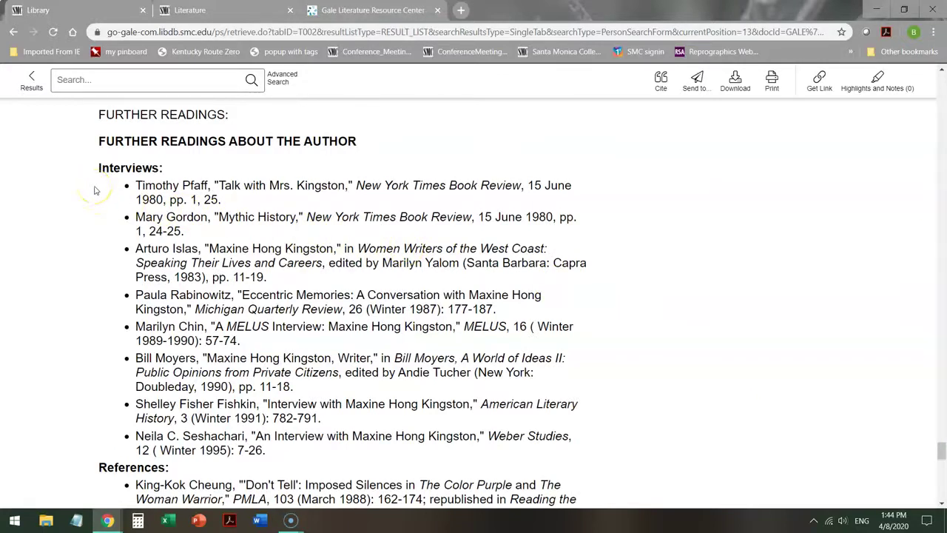
scroll(96, 188, down, 5)
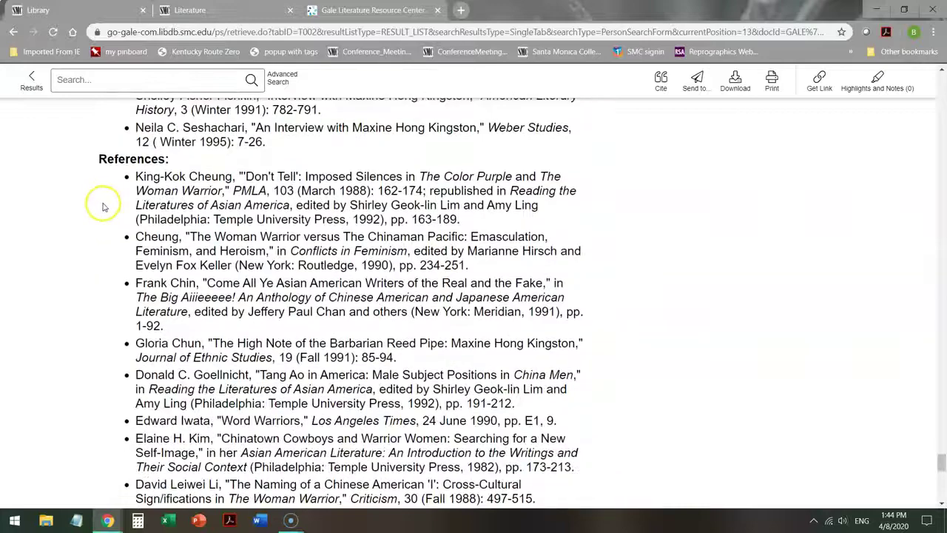
scroll(104, 207, down, 5)
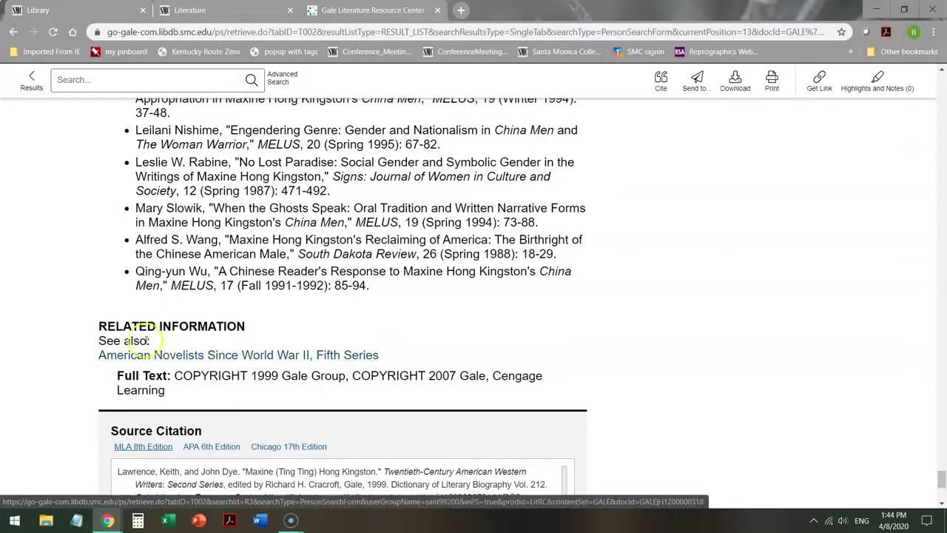
scroll(74, 348, down, 2)
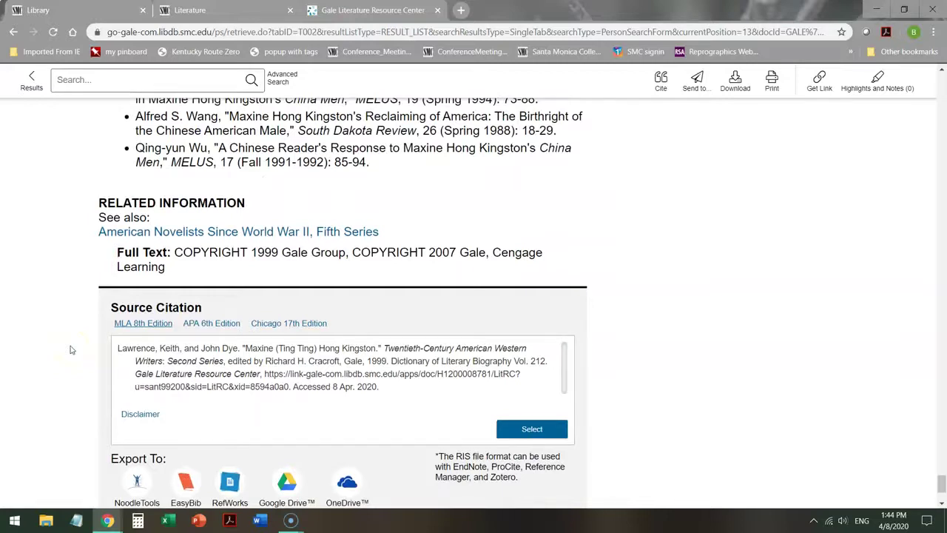
click(137, 331)
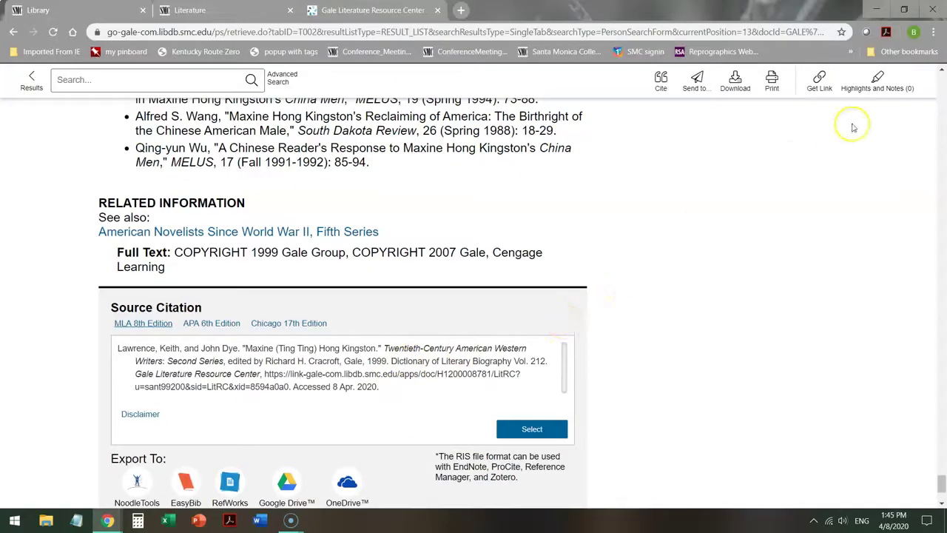
Return to the start of the biography and examine its Article Contents and Related Subjects links.
click(941, 77)
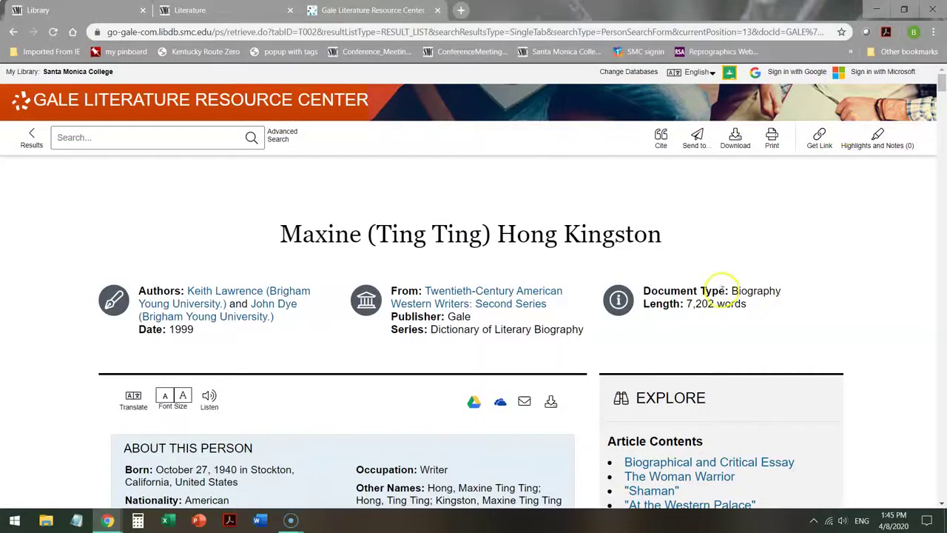
scroll(721, 288, down, 3)
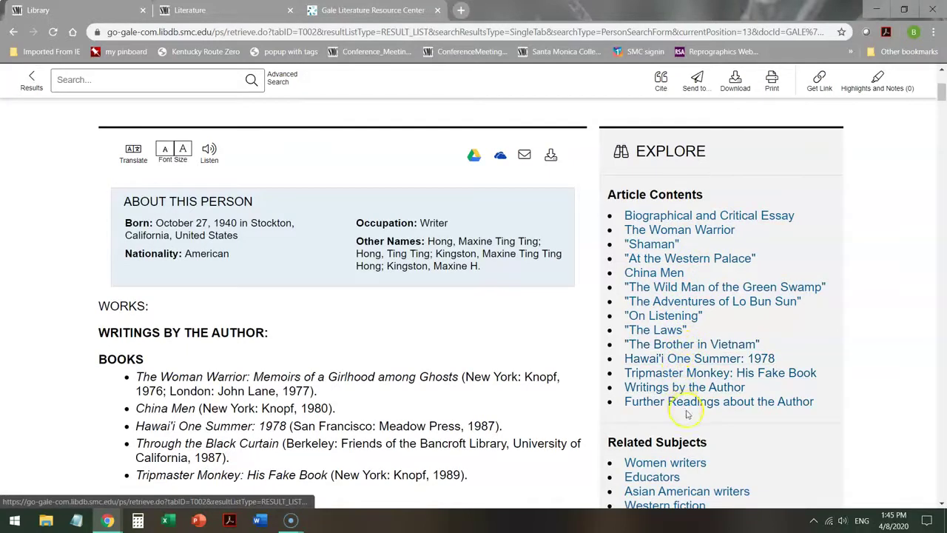
scroll(873, 365, down, 1)
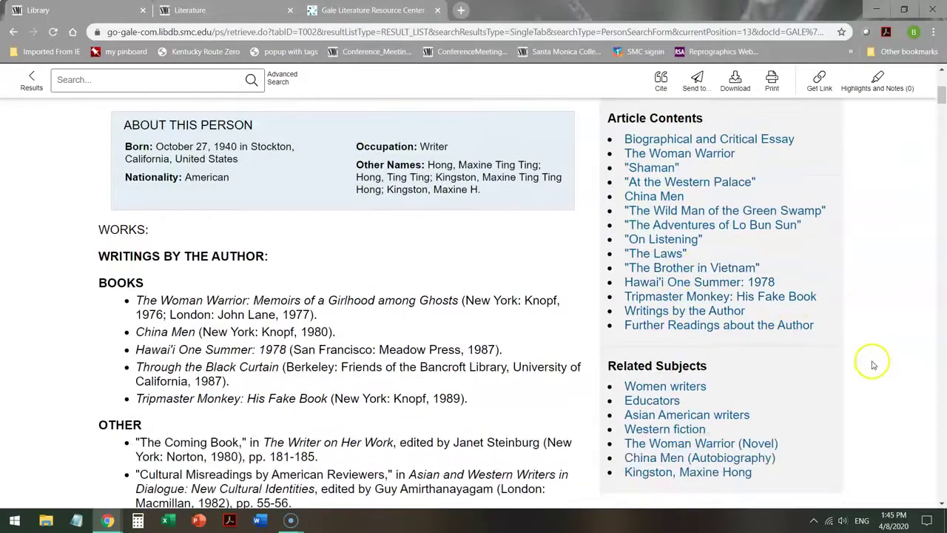
scroll(873, 365, down, 2)
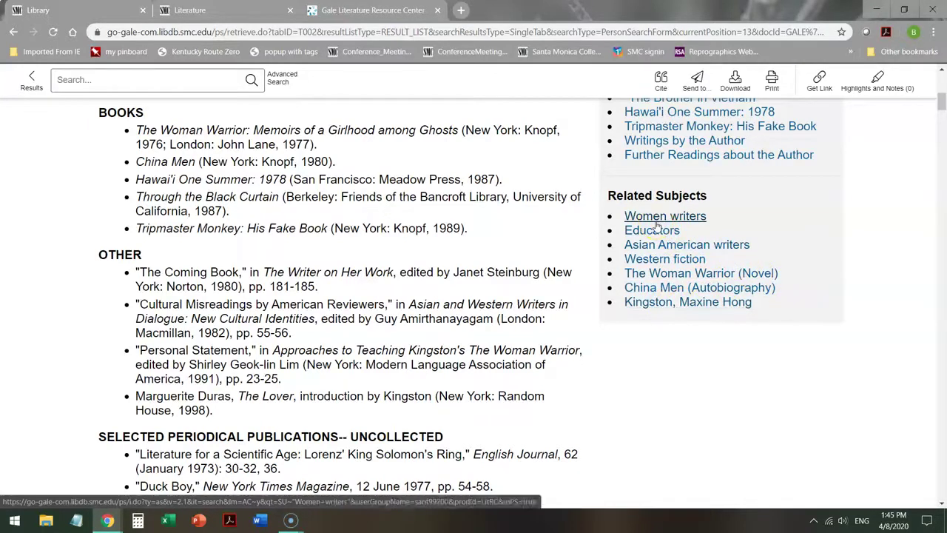
scroll(721, 274, up, 4)
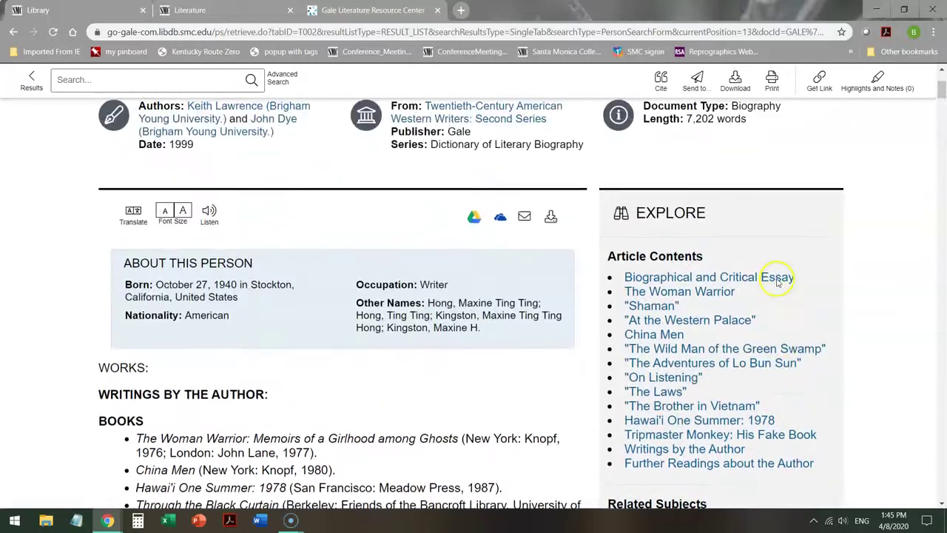
Review the article's tools for downloading, getting a link, sending and citing.
scroll(776, 284, up, 3)
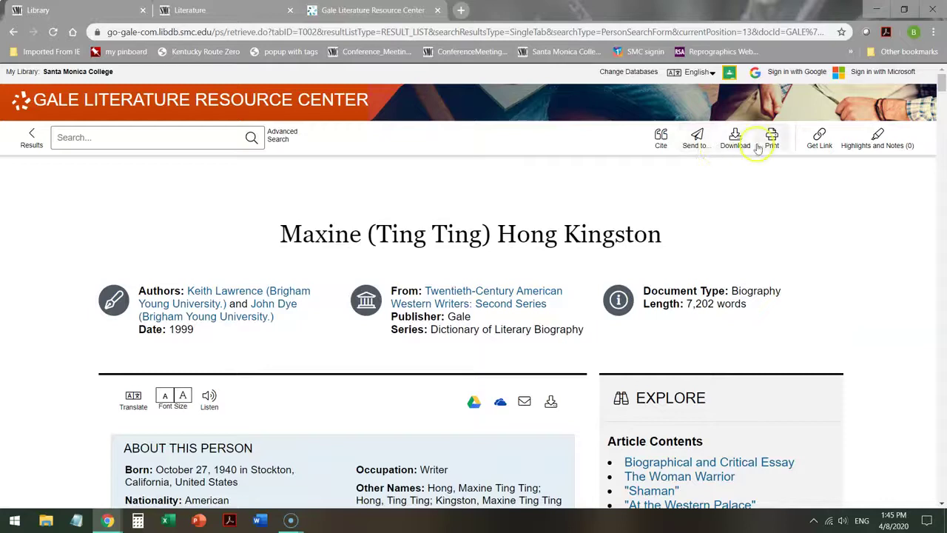
click(736, 148)
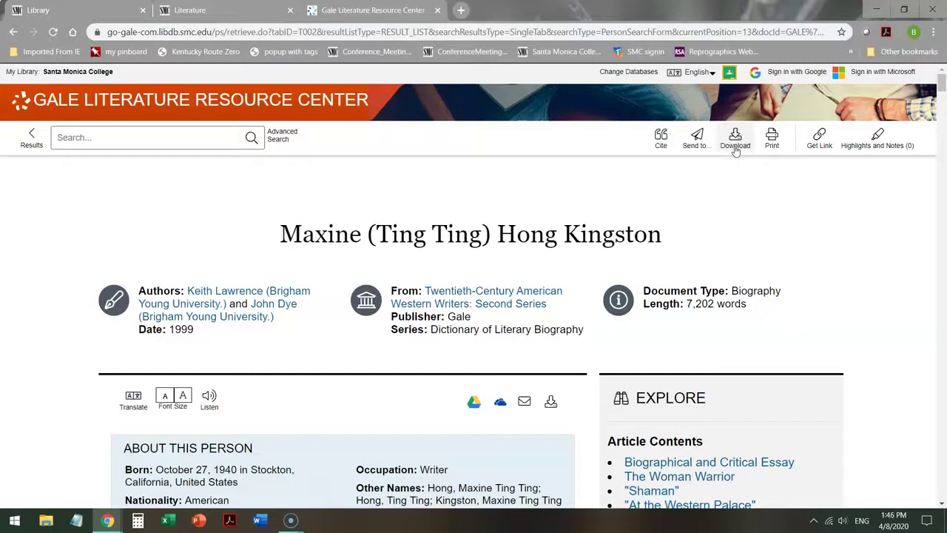
click(742, 149)
click(825, 148)
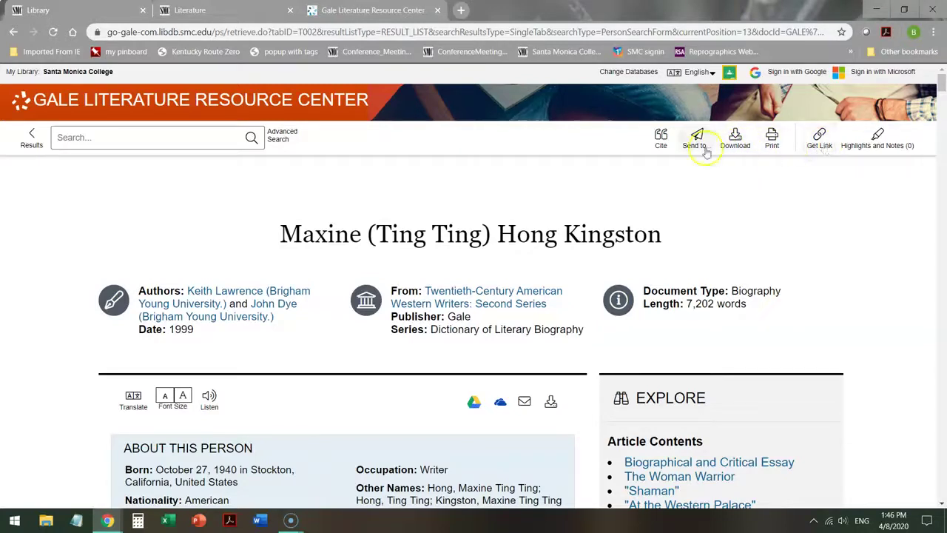
click(662, 146)
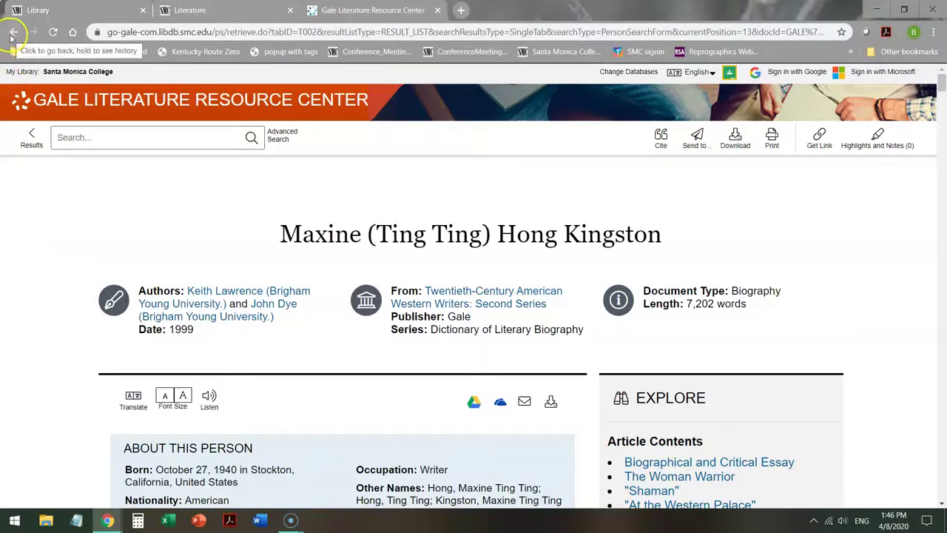
Return from the biography to the search results and look over the Literature Criticism results for Maxine Hong Kingston.
click(30, 137)
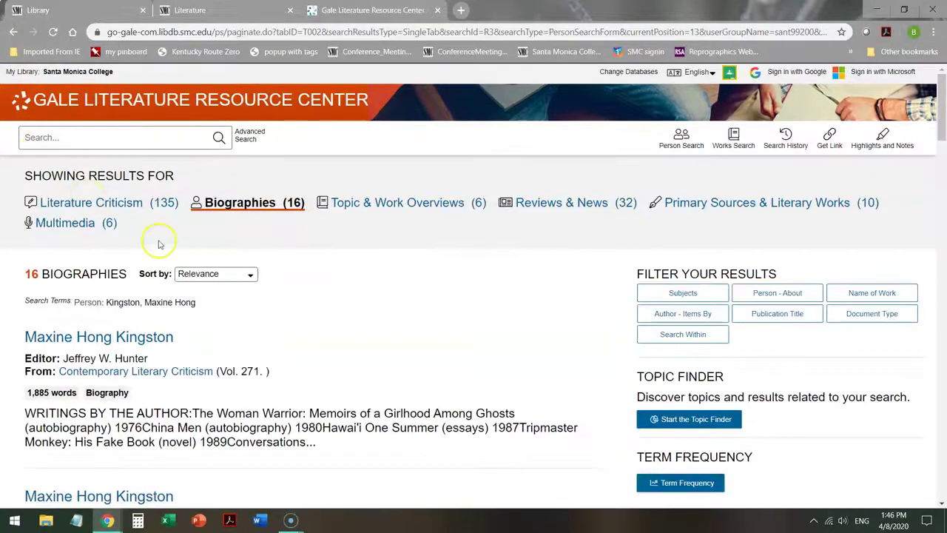
click(134, 204)
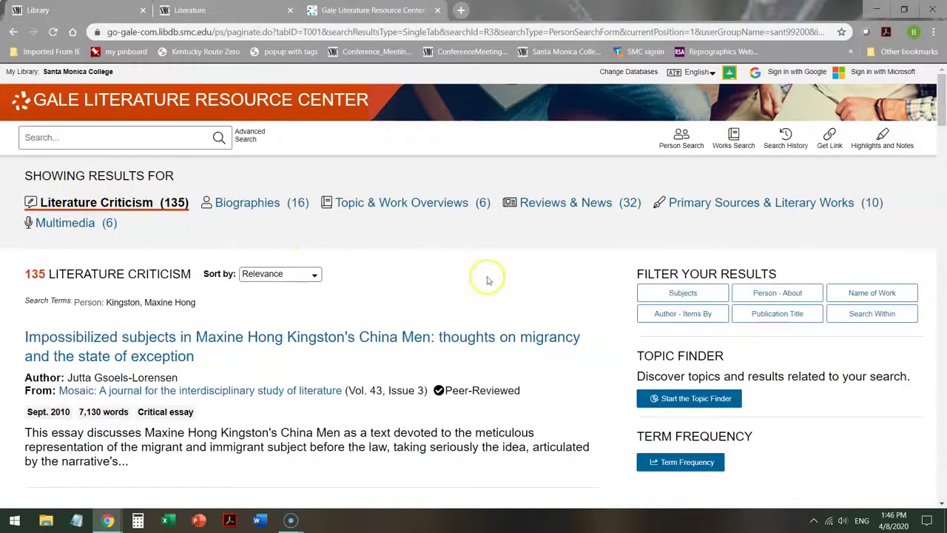
scroll(611, 277, down, 2)
scroll(609, 274, down, 1)
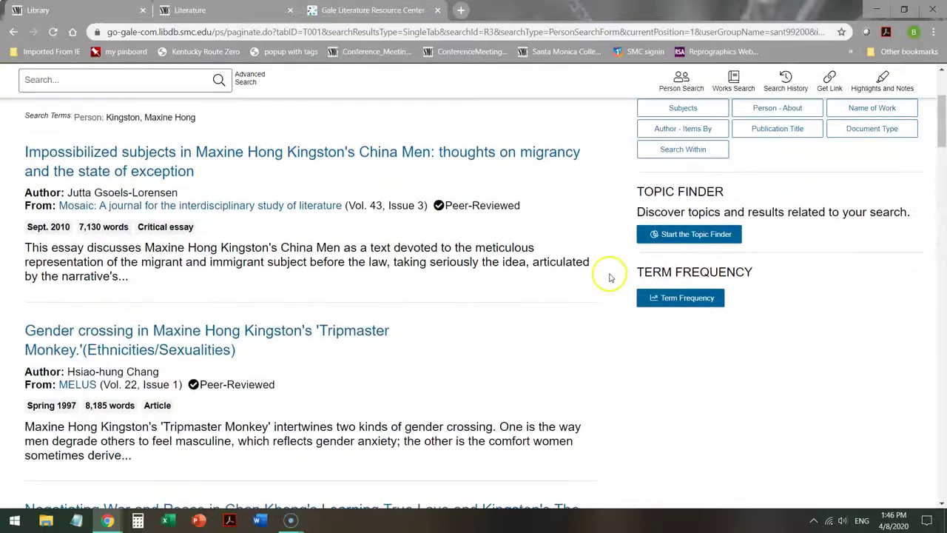
scroll(577, 273, up, 2)
scroll(577, 274, up, 1)
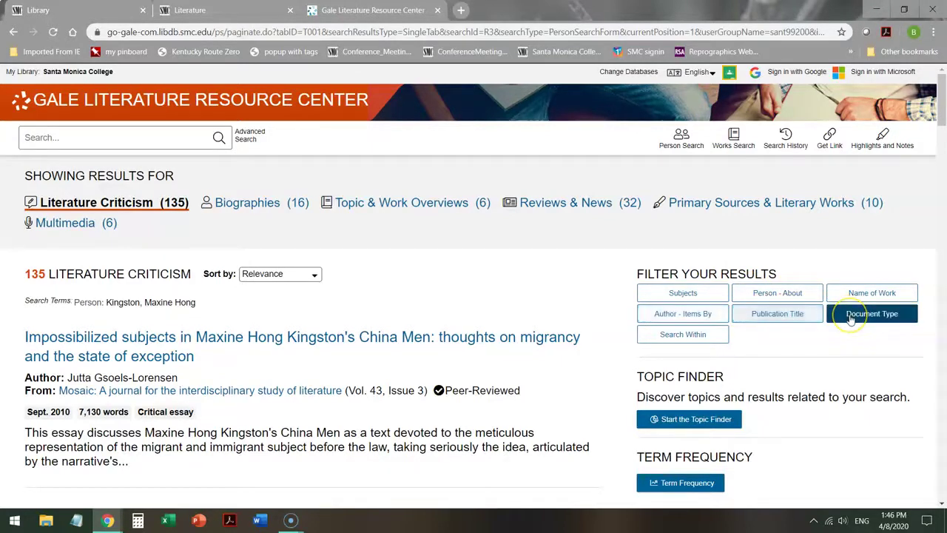
Filter the Literature Criticism results by the subject Feminism and look through the filtered essays.
click(691, 293)
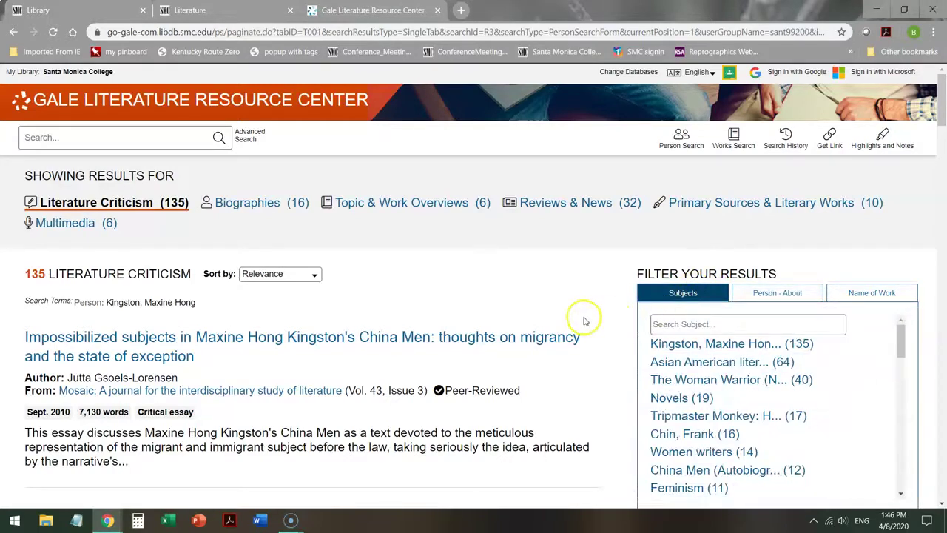
scroll(585, 317, down, 2)
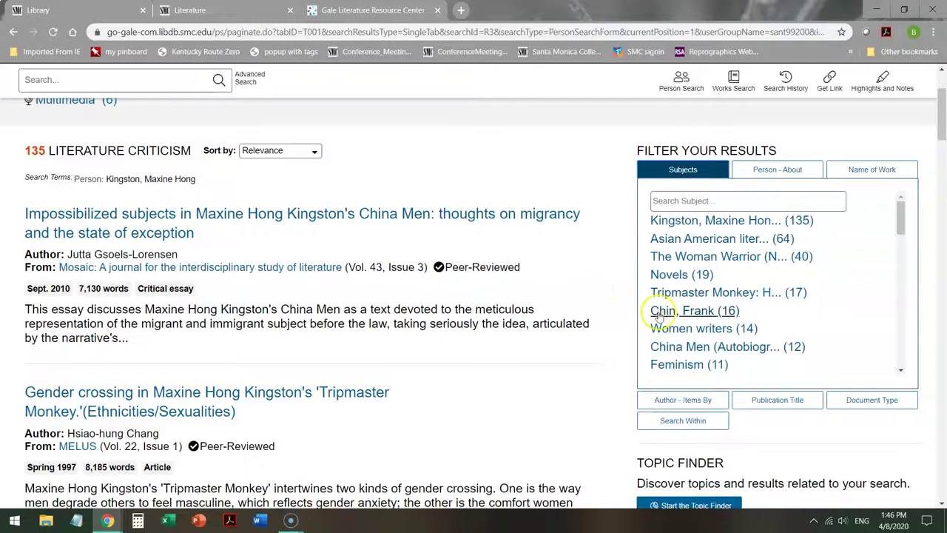
click(687, 364)
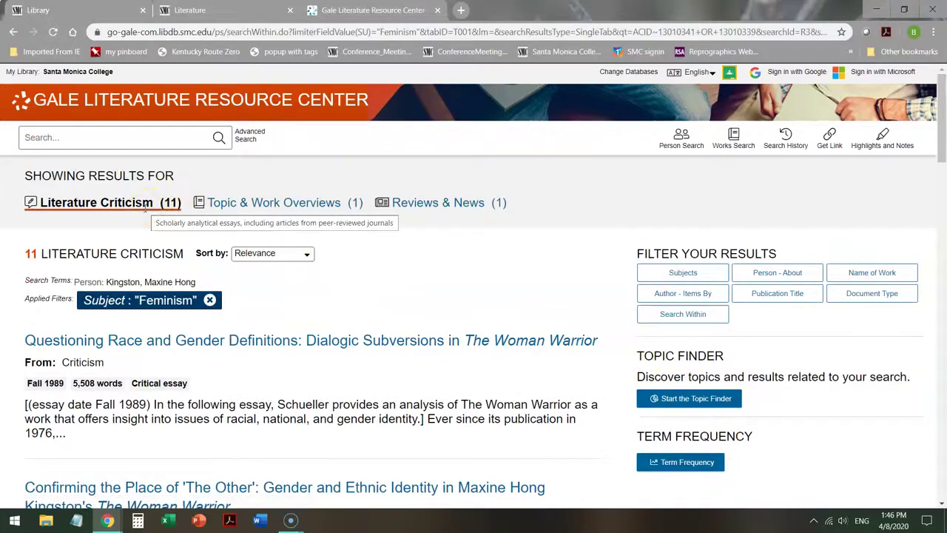
scroll(147, 222, down, 4)
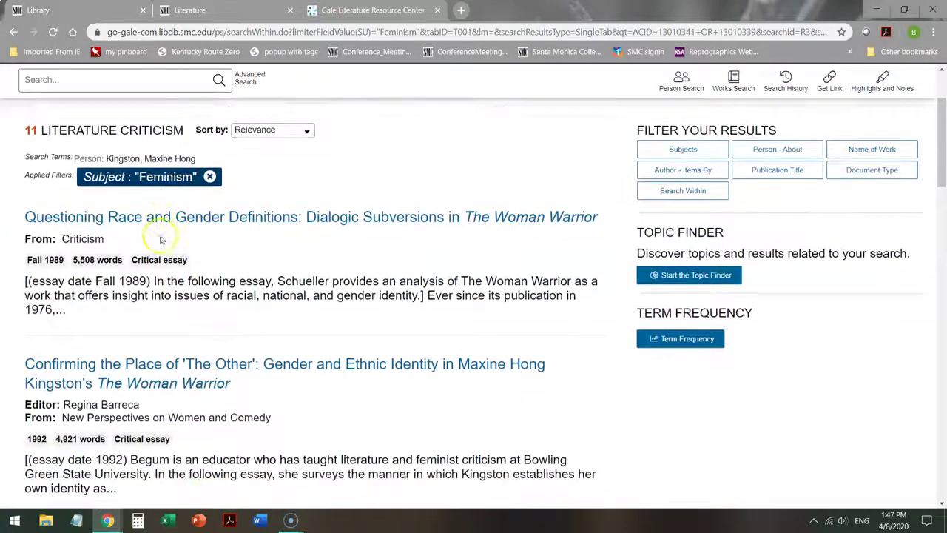
scroll(261, 296, down, 1)
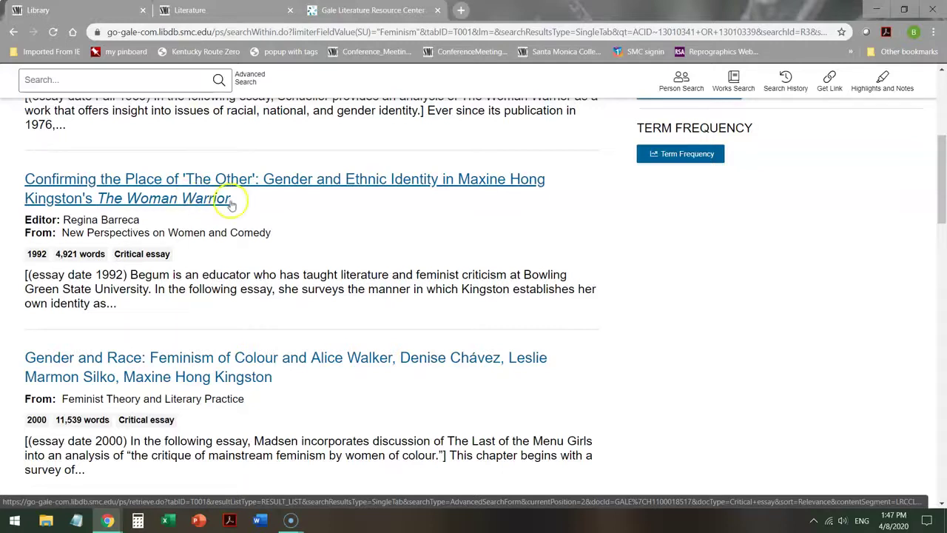
Switch to the Santa Monica College Library home page and open Ask a Librarian.
click(71, 12)
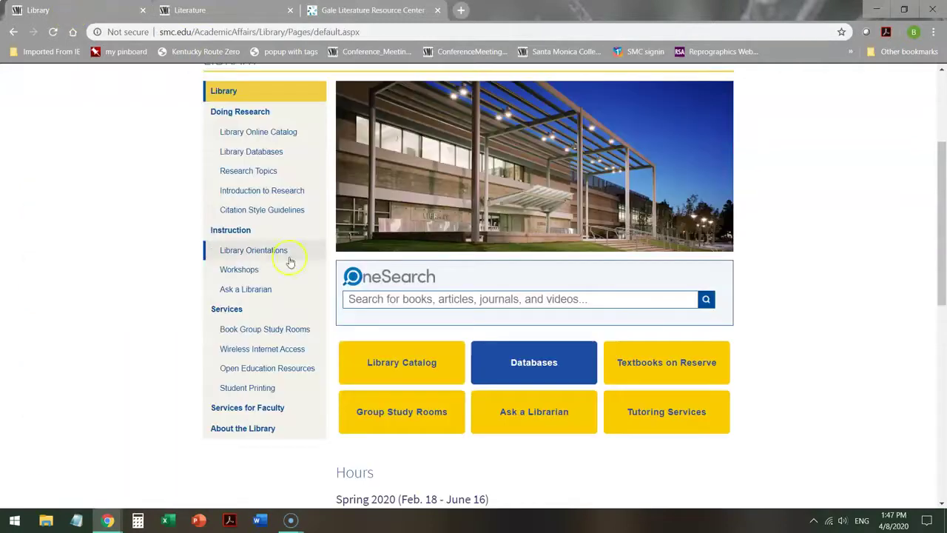
click(544, 423)
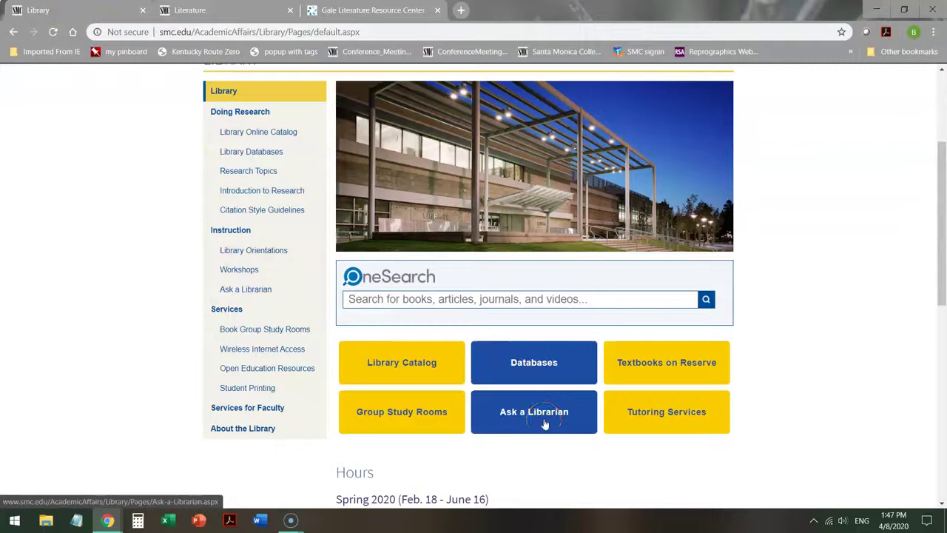